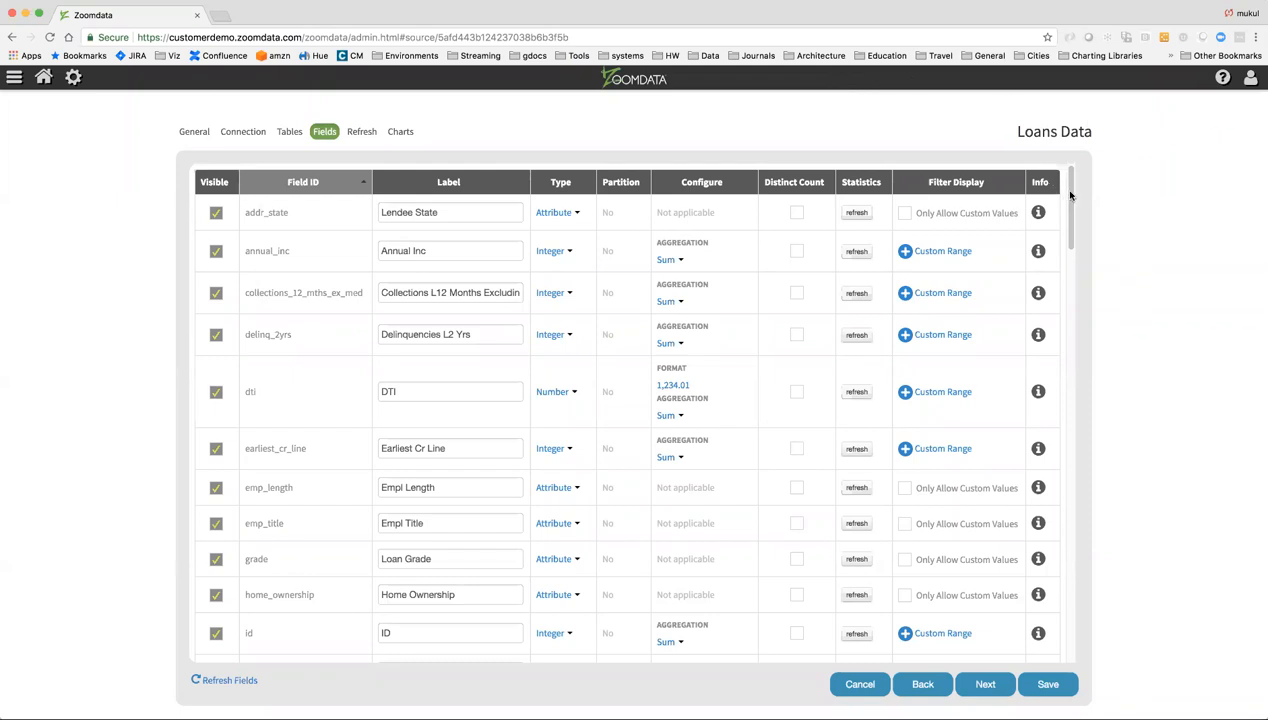
- Inspect the expression of the Loan Size derived field in the Loans Data source, leaving it unchanged
{"action": "left_click_drag", "start_coordinate": [1070, 195], "coordinate": [1076, 543]}
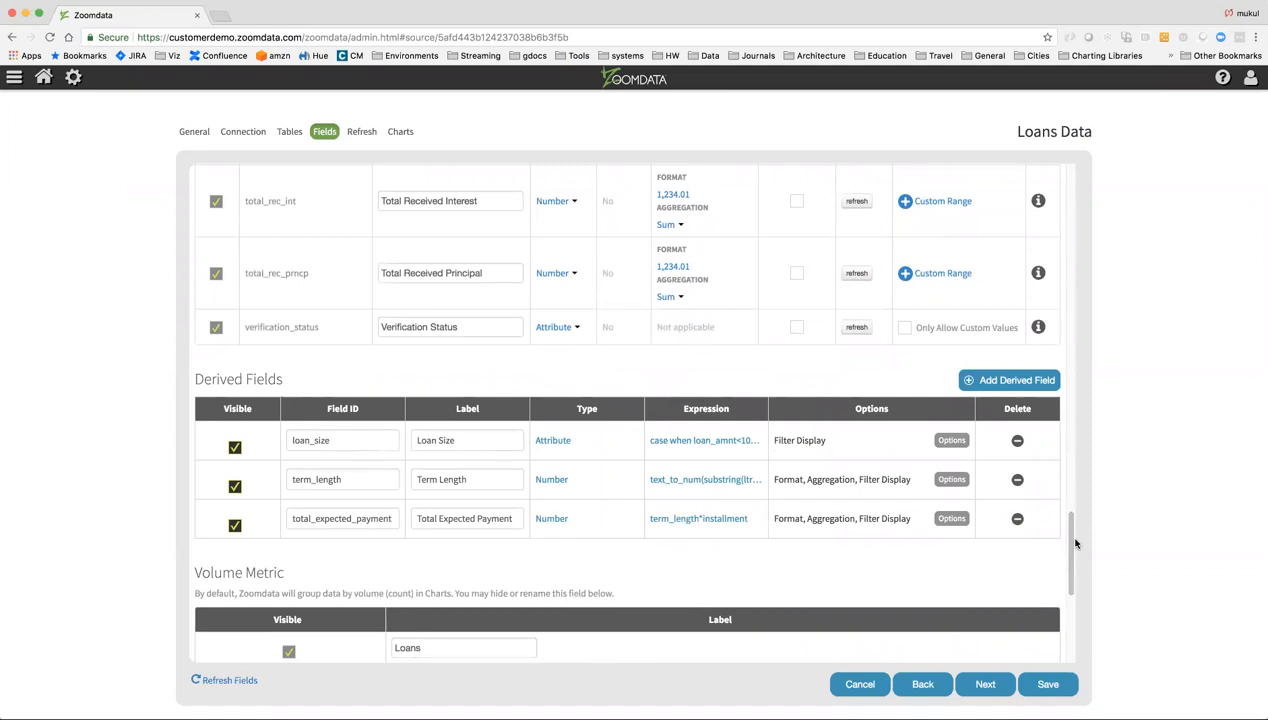
{"action": "left_click", "coordinate": [706, 441]}
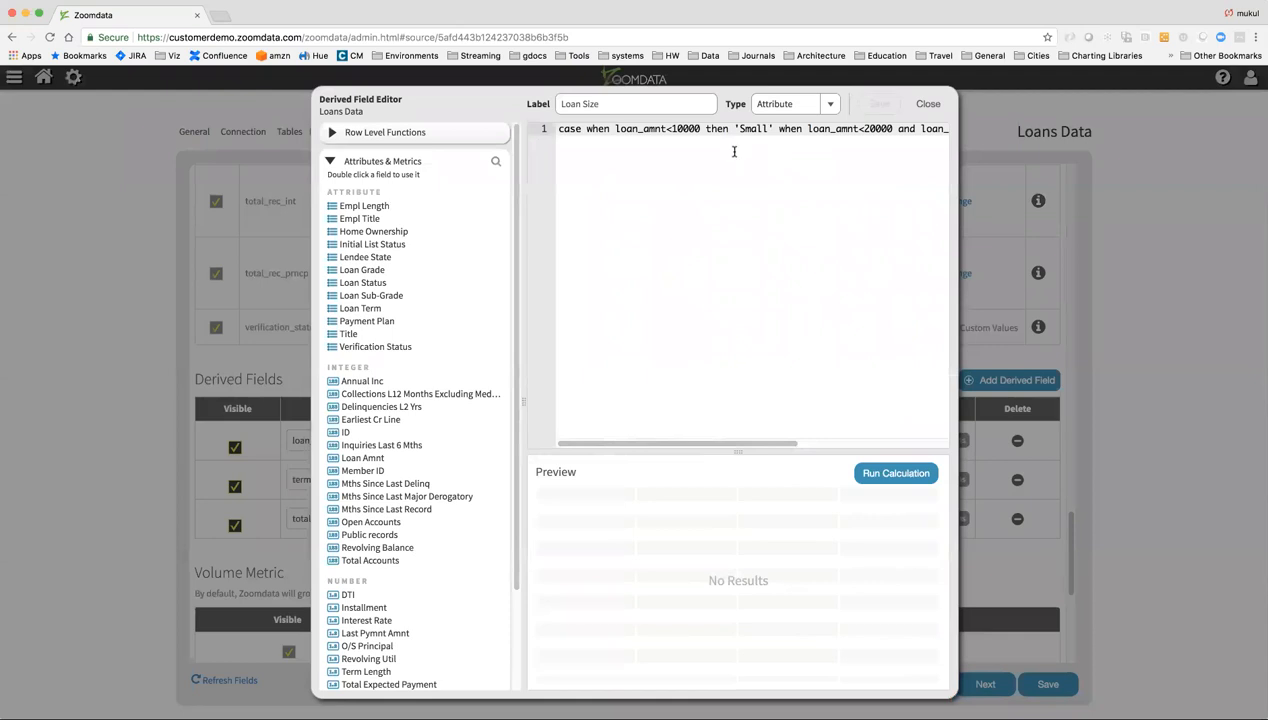
{"action": "left_click", "coordinate": [926, 104]}
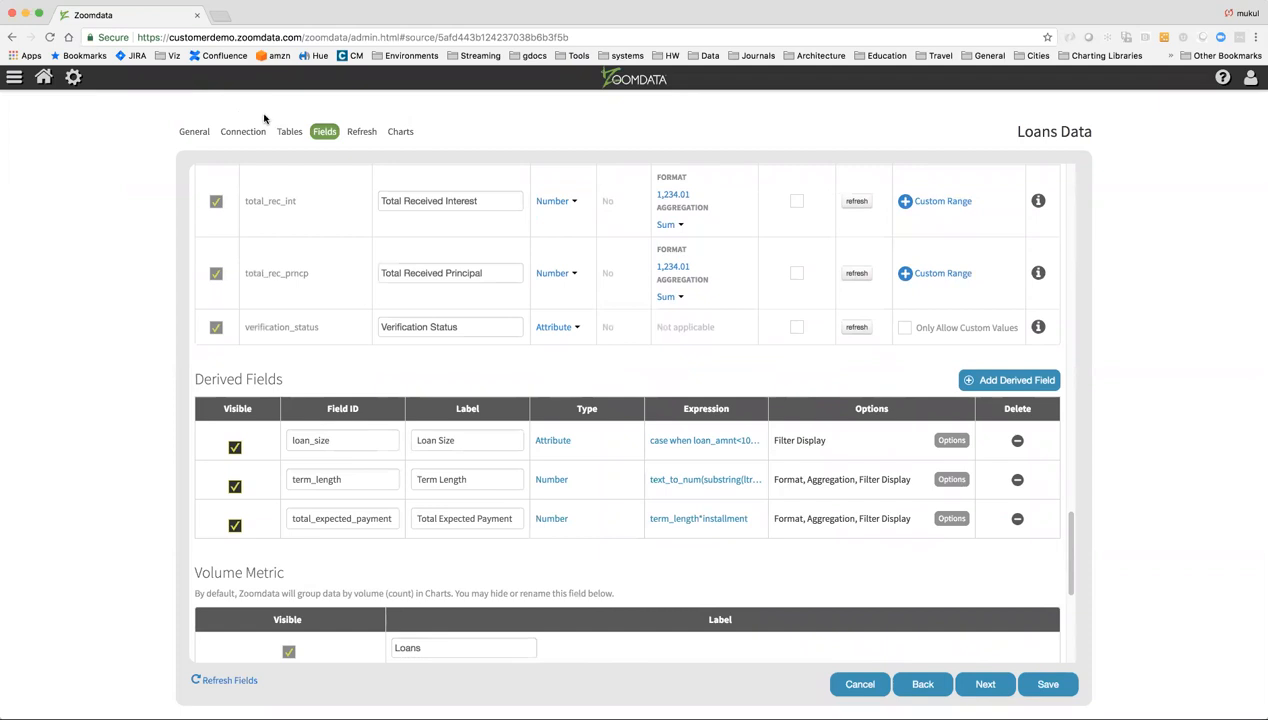
- Find the Loans Data source by searching for "loans" and open it as a Donut chart
{"action": "left_click", "coordinate": [13, 78]}
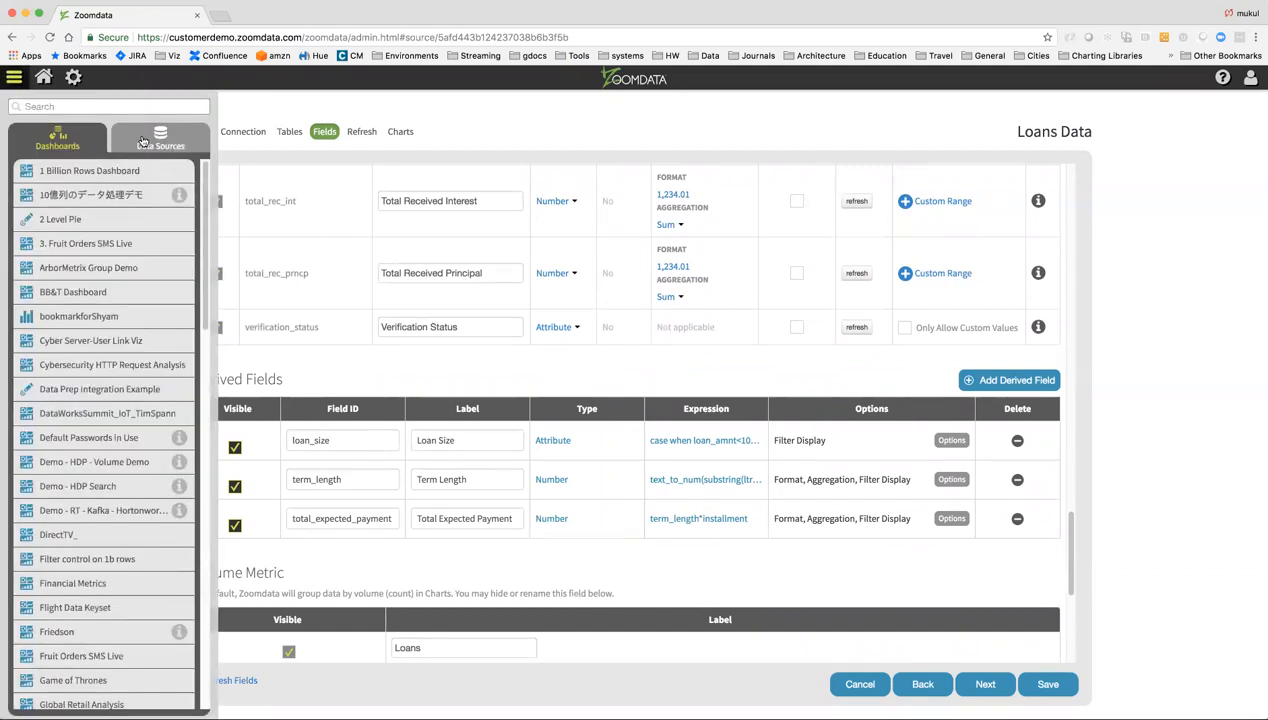
{"action": "left_click", "coordinate": [152, 138]}
{"action": "left_click", "coordinate": [90, 106]}
{"action": "type", "text": "loans"}
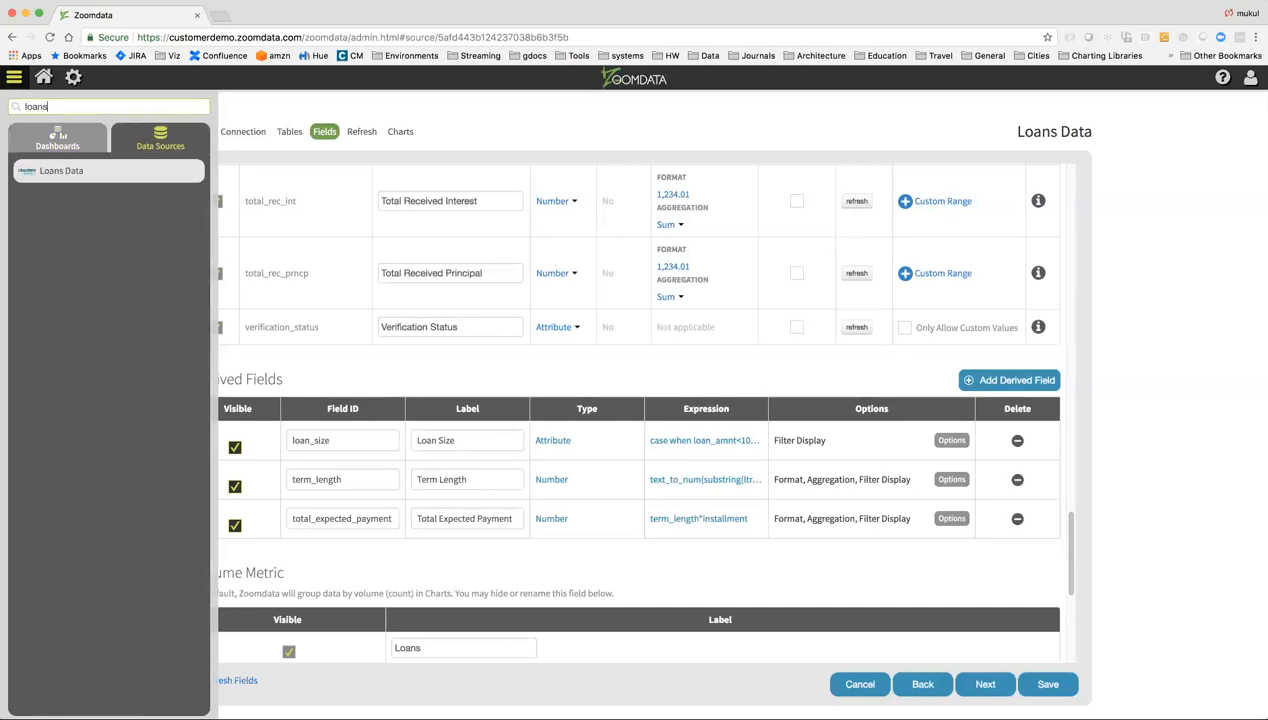
{"action": "left_click", "coordinate": [62, 172]}
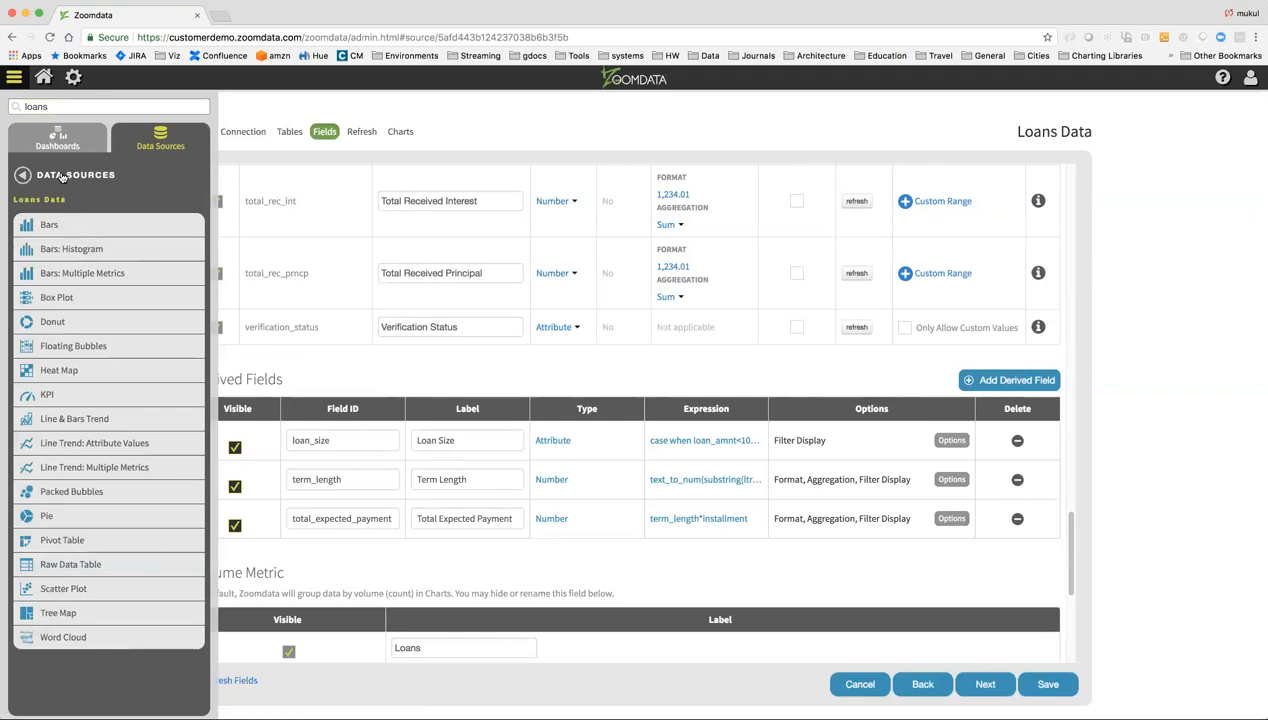
{"action": "left_click", "coordinate": [59, 327]}
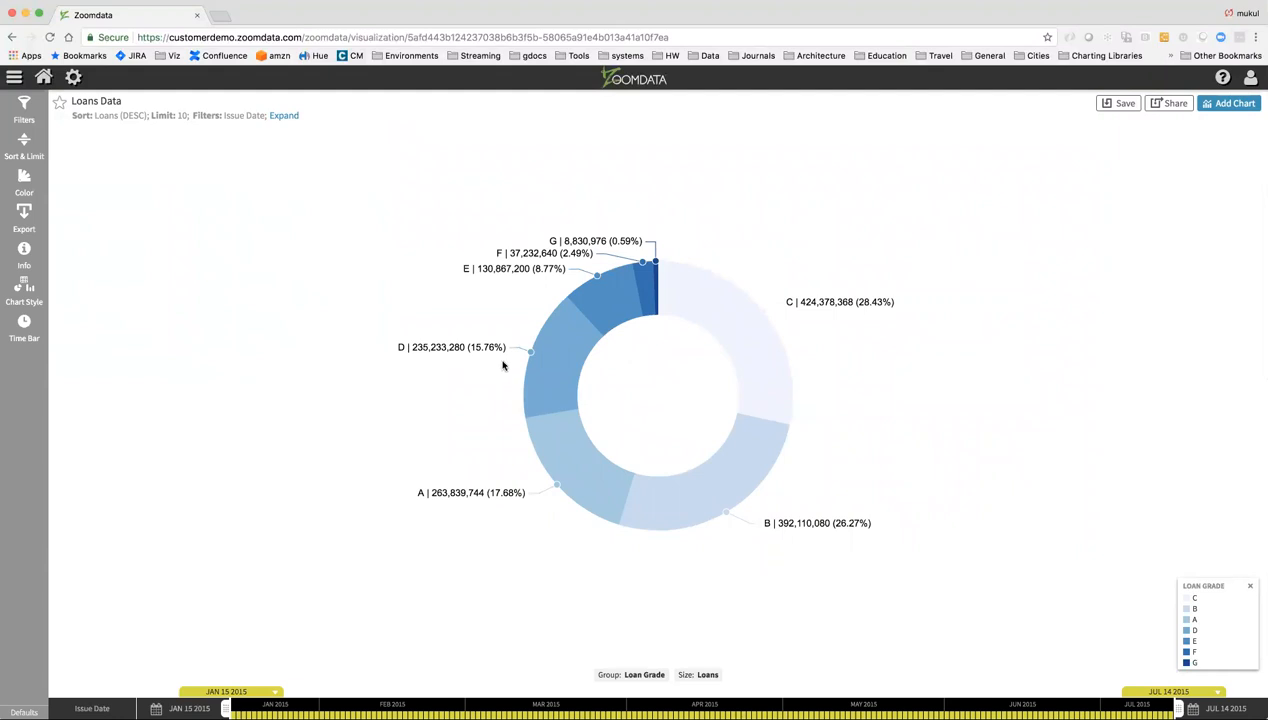
- Add a Pivot Table based on Loans Data alongside the donut chart
{"action": "mouse_move", "coordinate": [581, 392]}
{"action": "left_click", "coordinate": [1235, 105]}
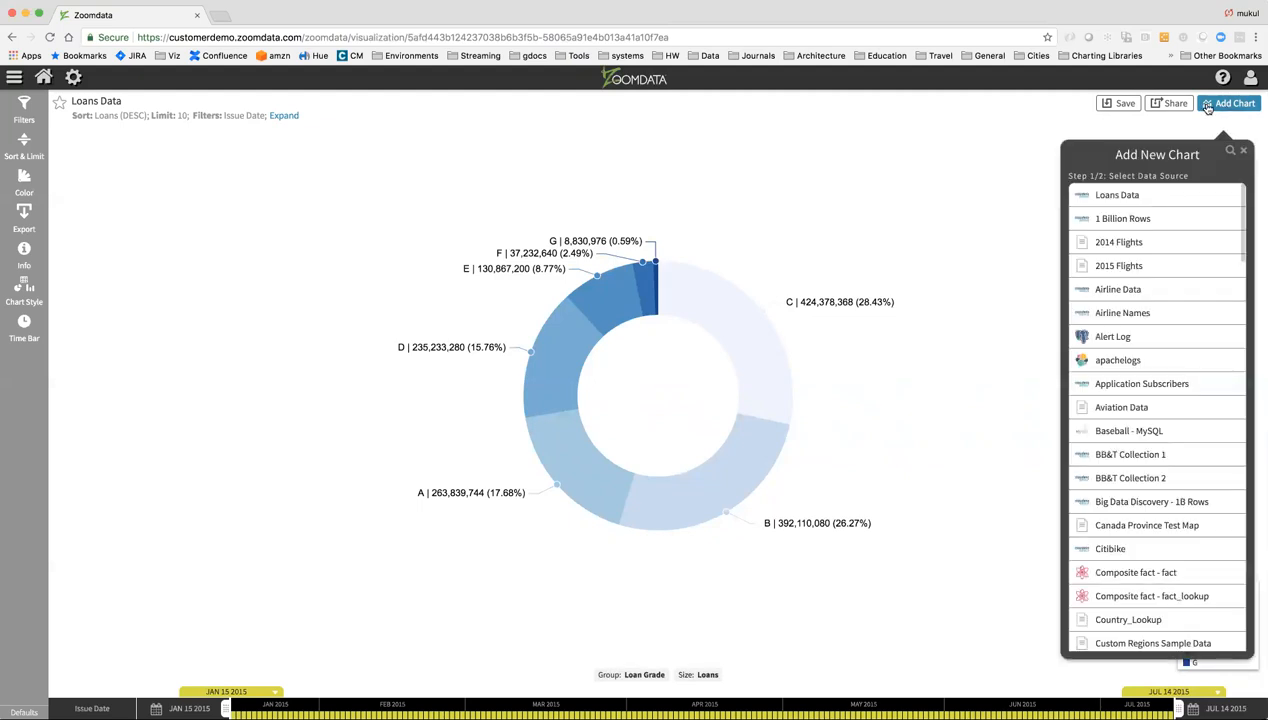
{"action": "left_click", "coordinate": [1128, 199]}
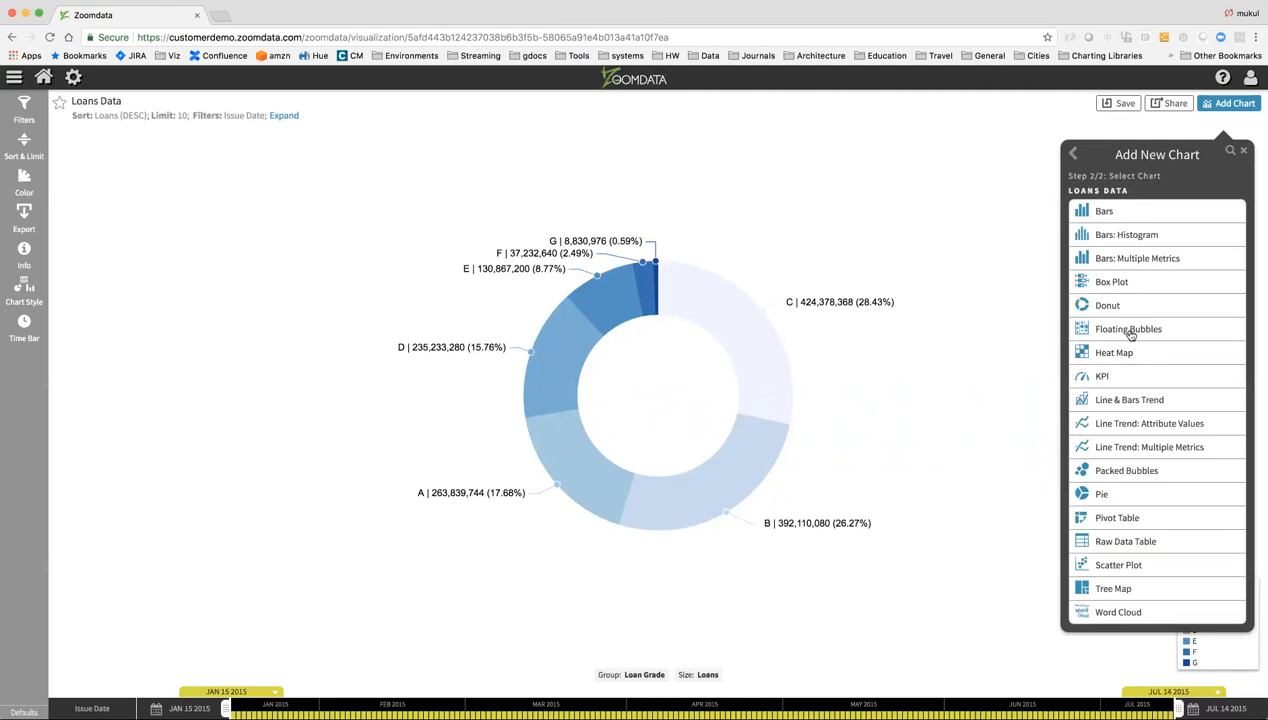
{"action": "left_click", "coordinate": [1108, 518]}
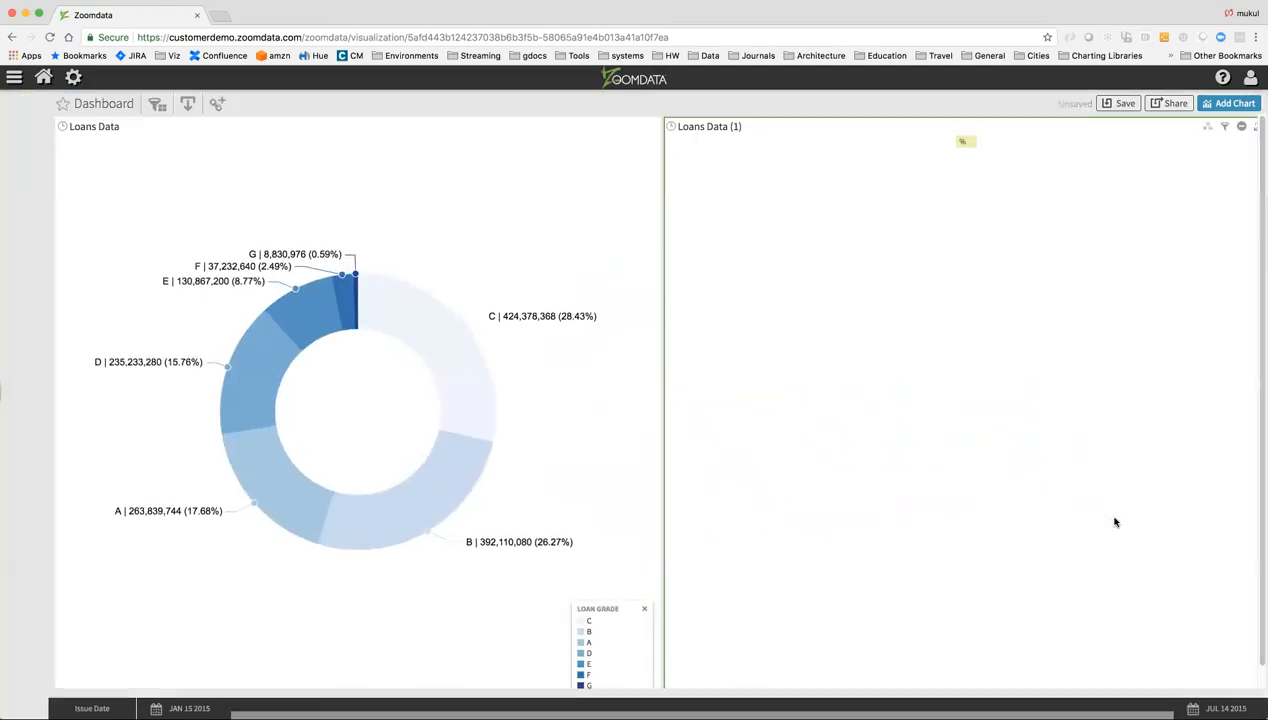
- Reorder the pivot table's columns so O/S Principal sits between % of Loans and % Portfolio, and return to the dashboard
{"action": "left_click", "coordinate": [1251, 127]}
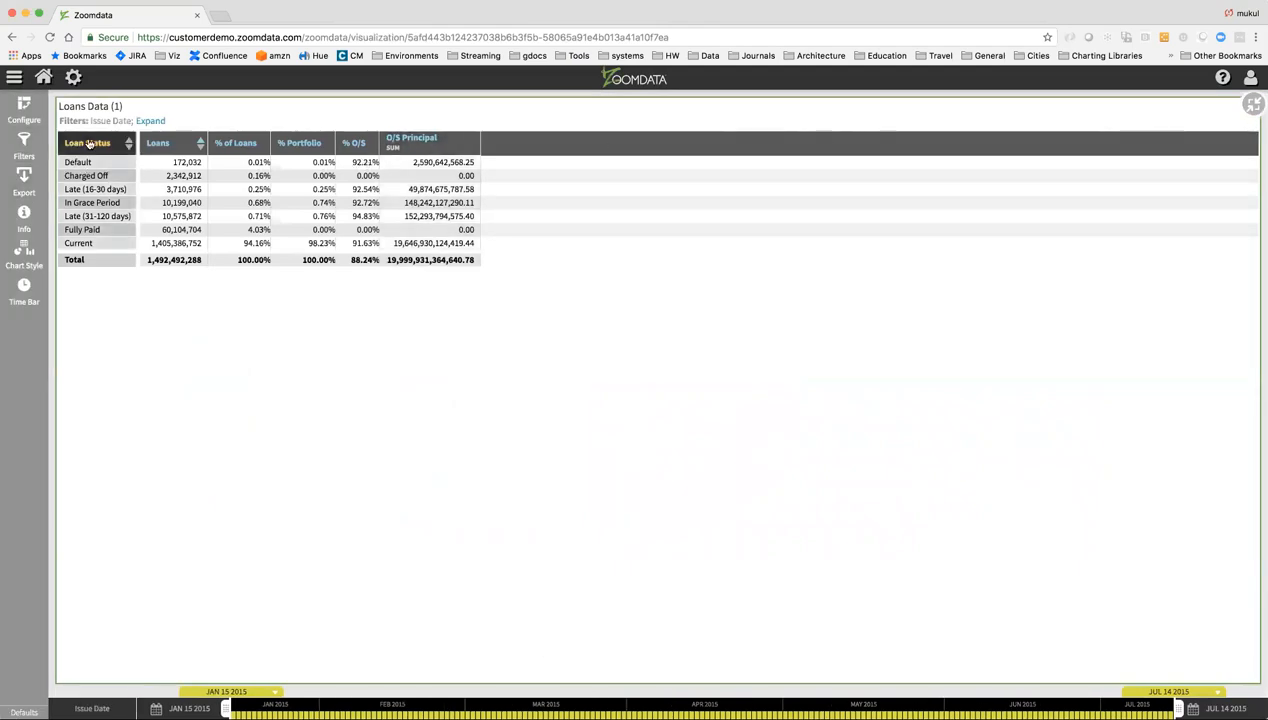
{"action": "left_click", "coordinate": [29, 119]}
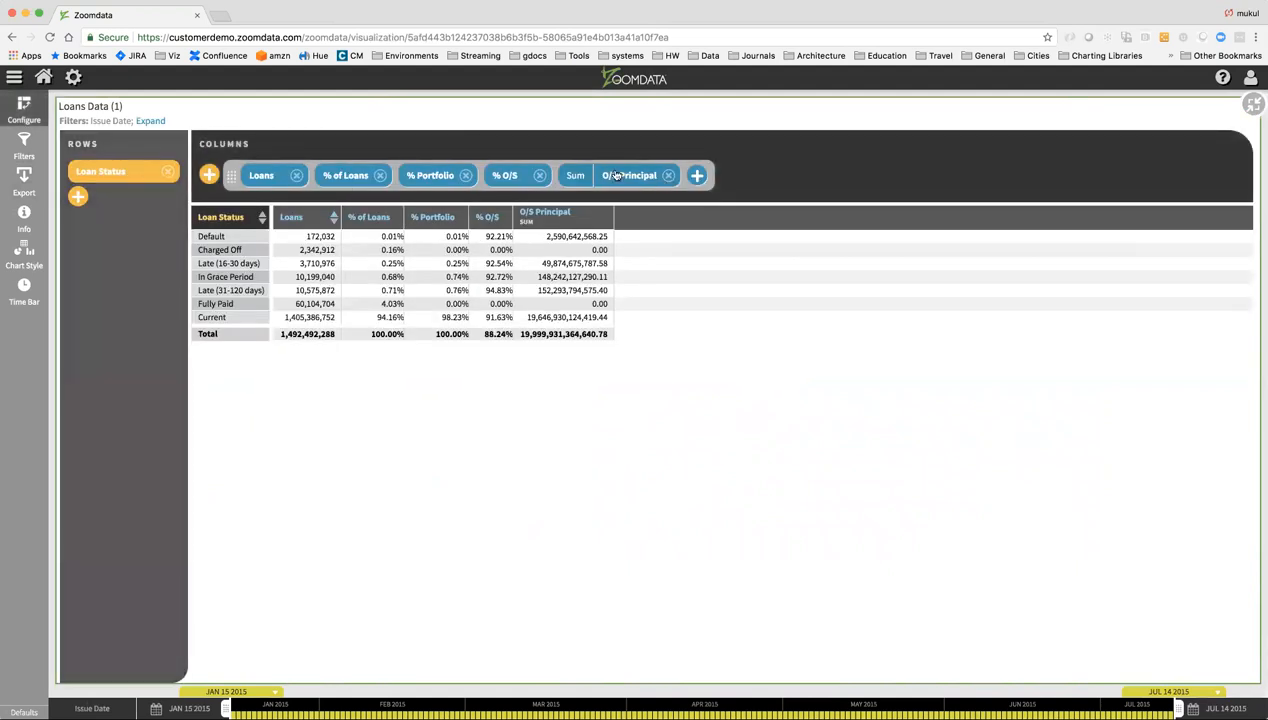
{"action": "left_click_drag", "start_coordinate": [640, 176], "coordinate": [460, 175]}
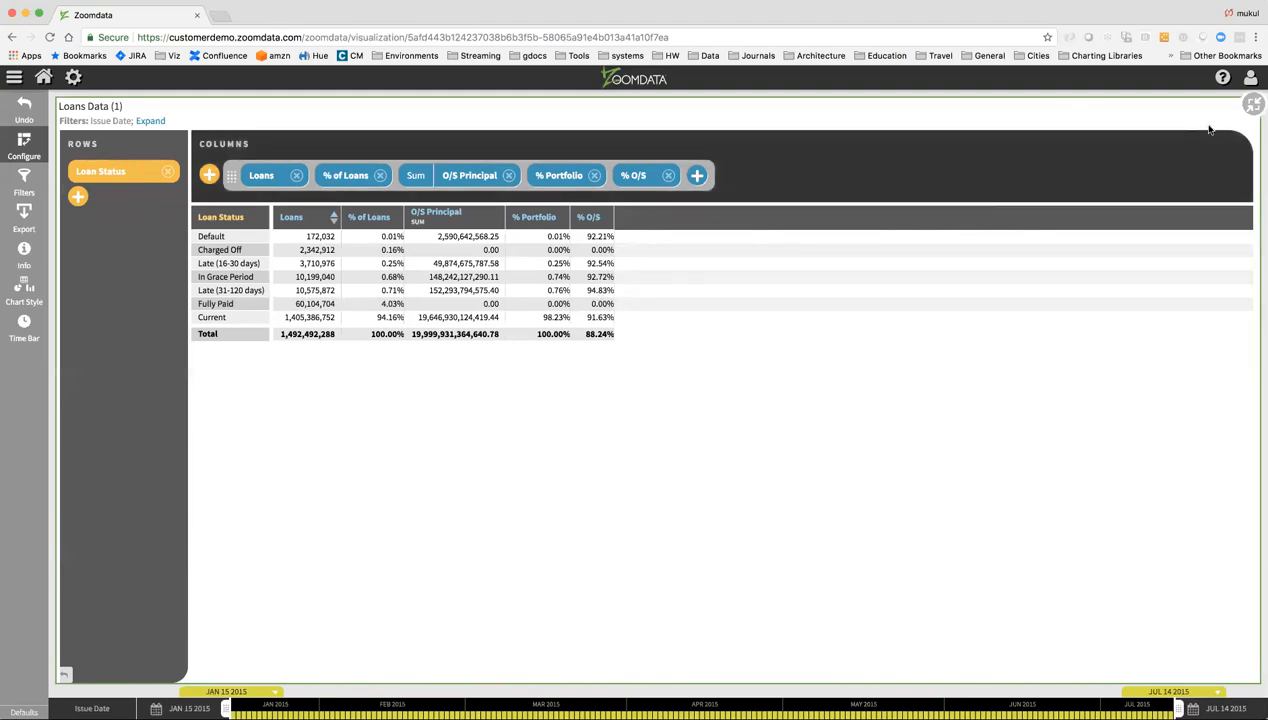
{"action": "left_click", "coordinate": [1253, 104]}
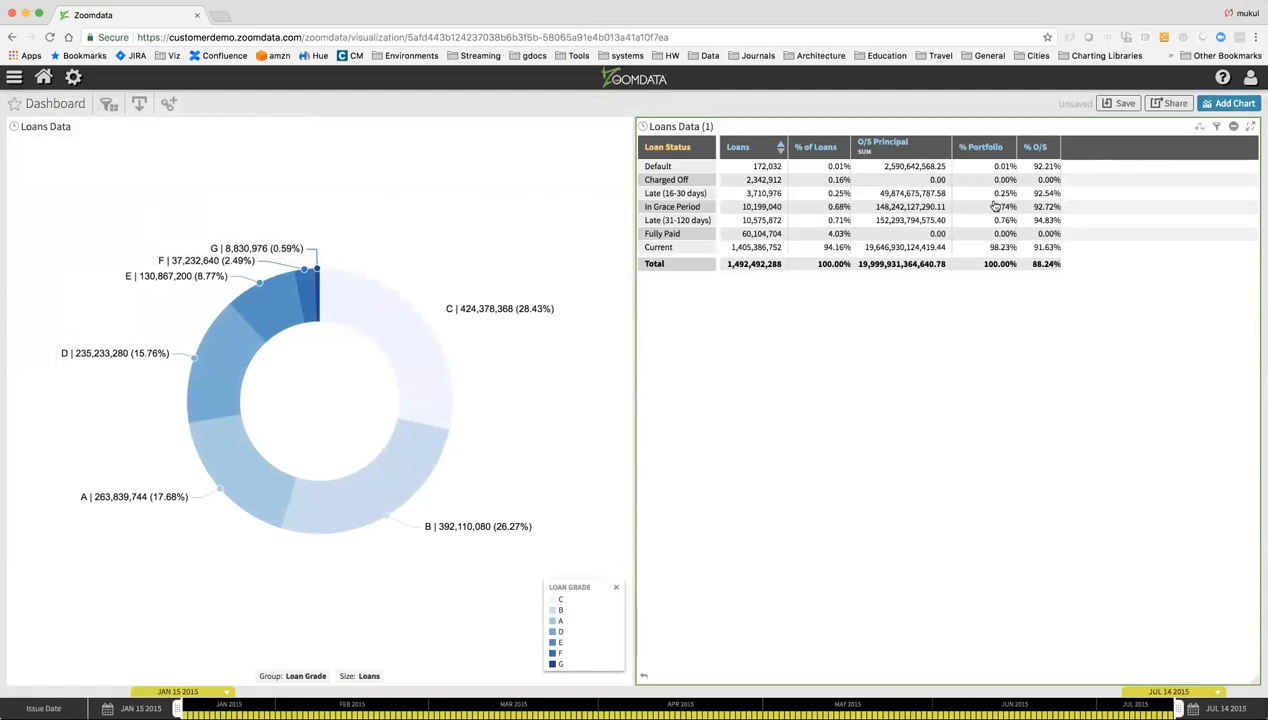
- Add a Bars: Histogram chart of Loans Data to the dashboard and set its histogram field to DTI
{"action": "left_click", "coordinate": [1226, 104]}
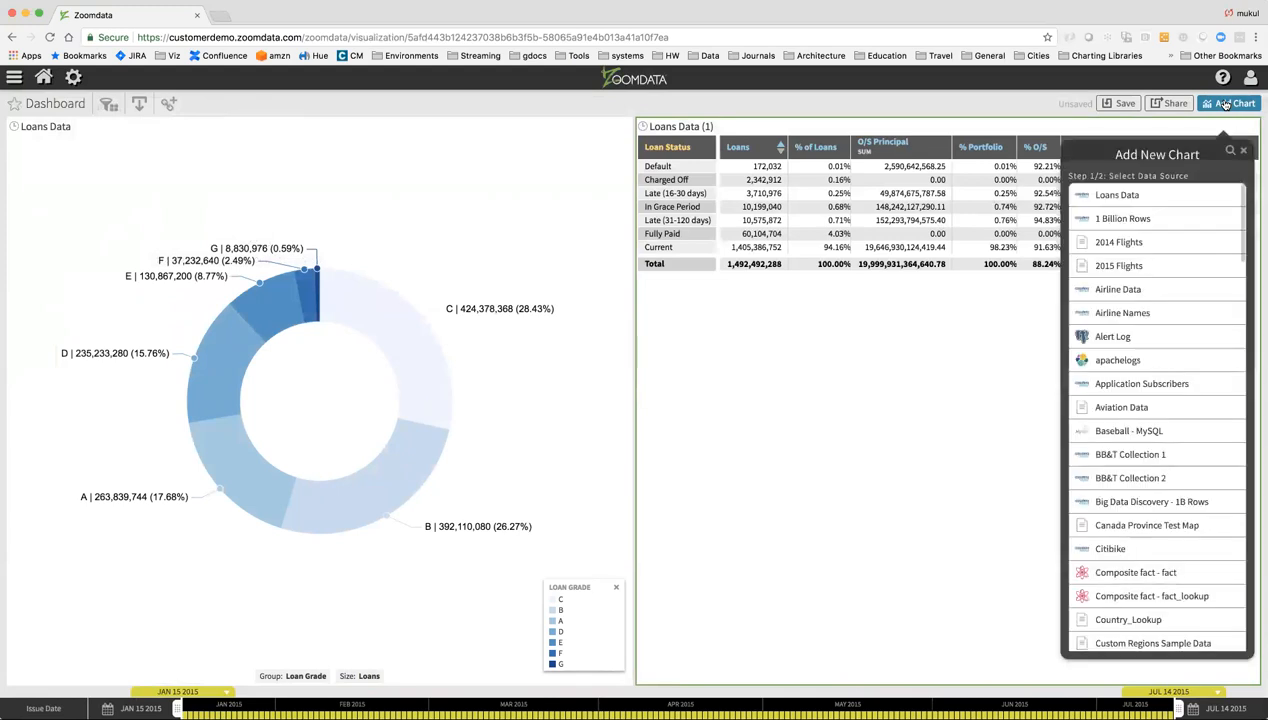
{"action": "left_click", "coordinate": [1133, 196]}
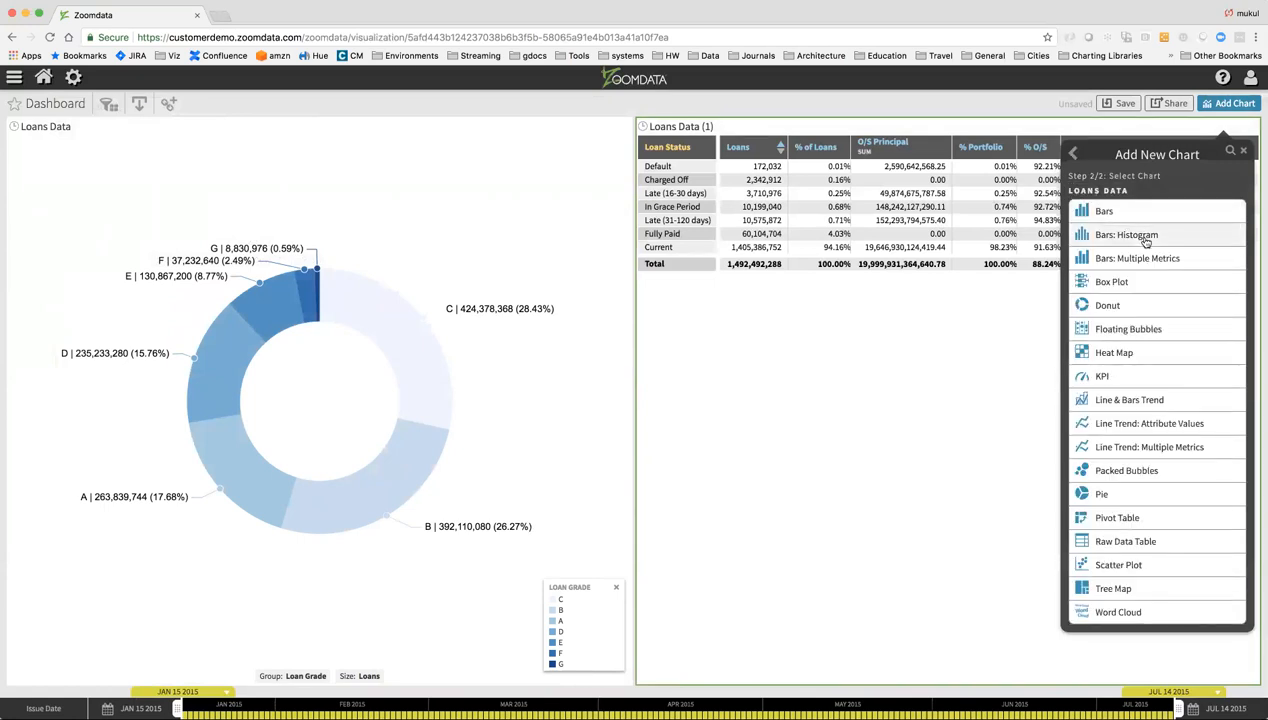
{"action": "left_click", "coordinate": [1146, 240]}
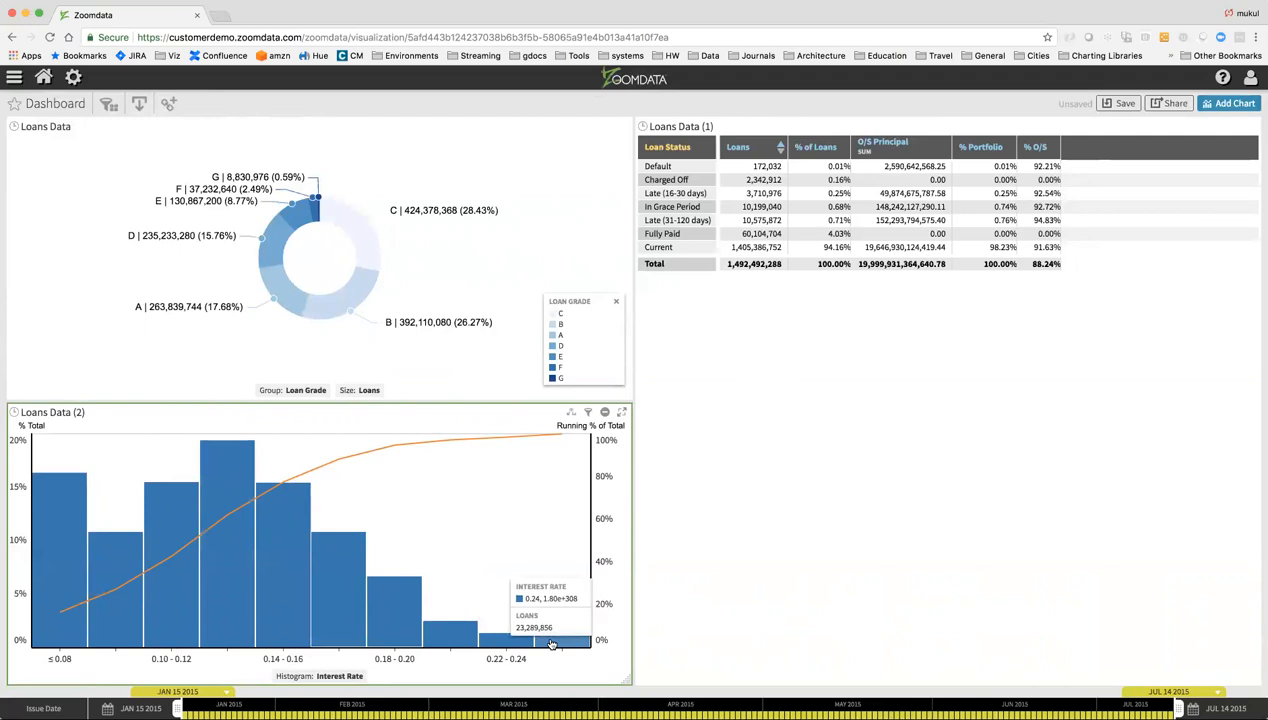
{"action": "mouse_move", "coordinate": [312, 207]}
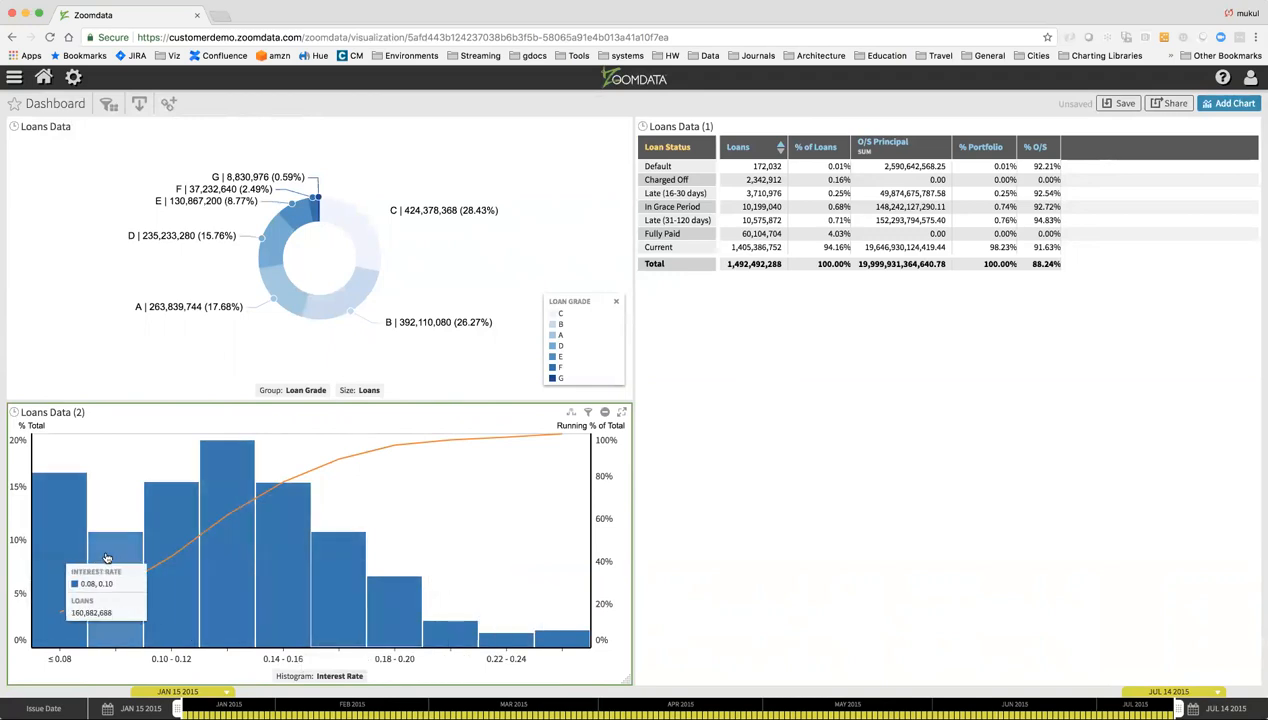
{"action": "left_click", "coordinate": [305, 677]}
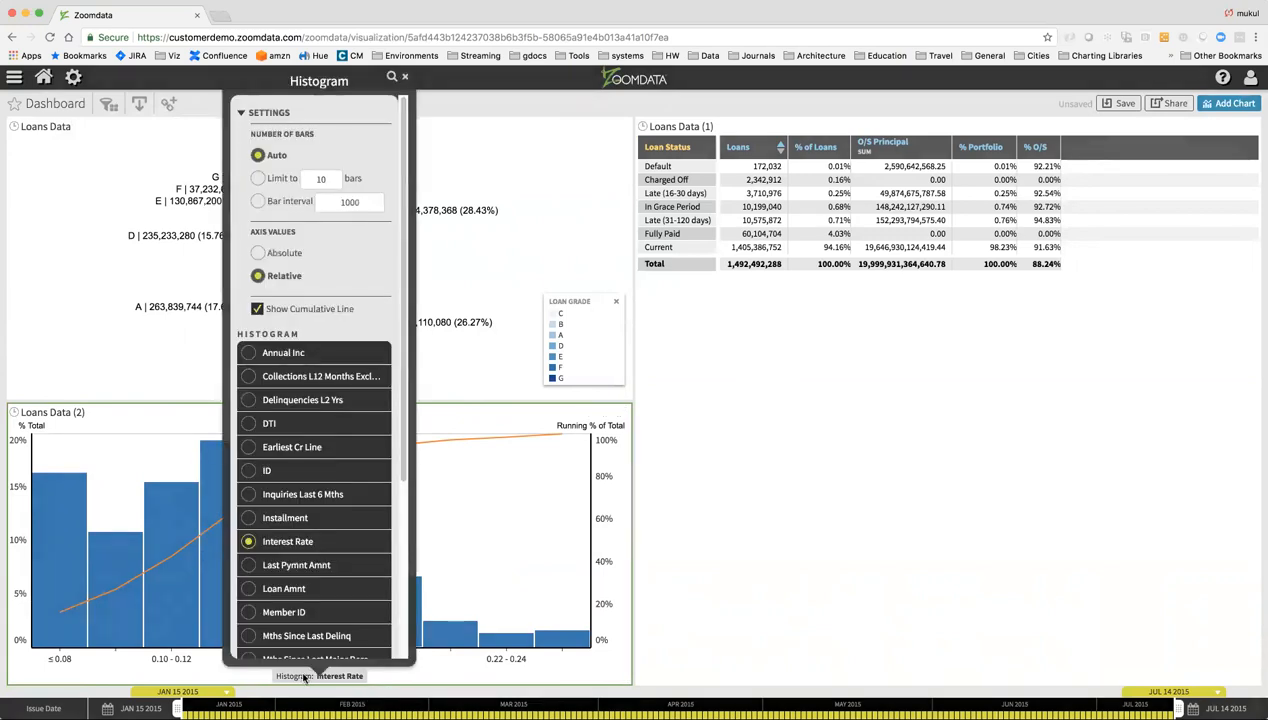
{"action": "left_click", "coordinate": [250, 425]}
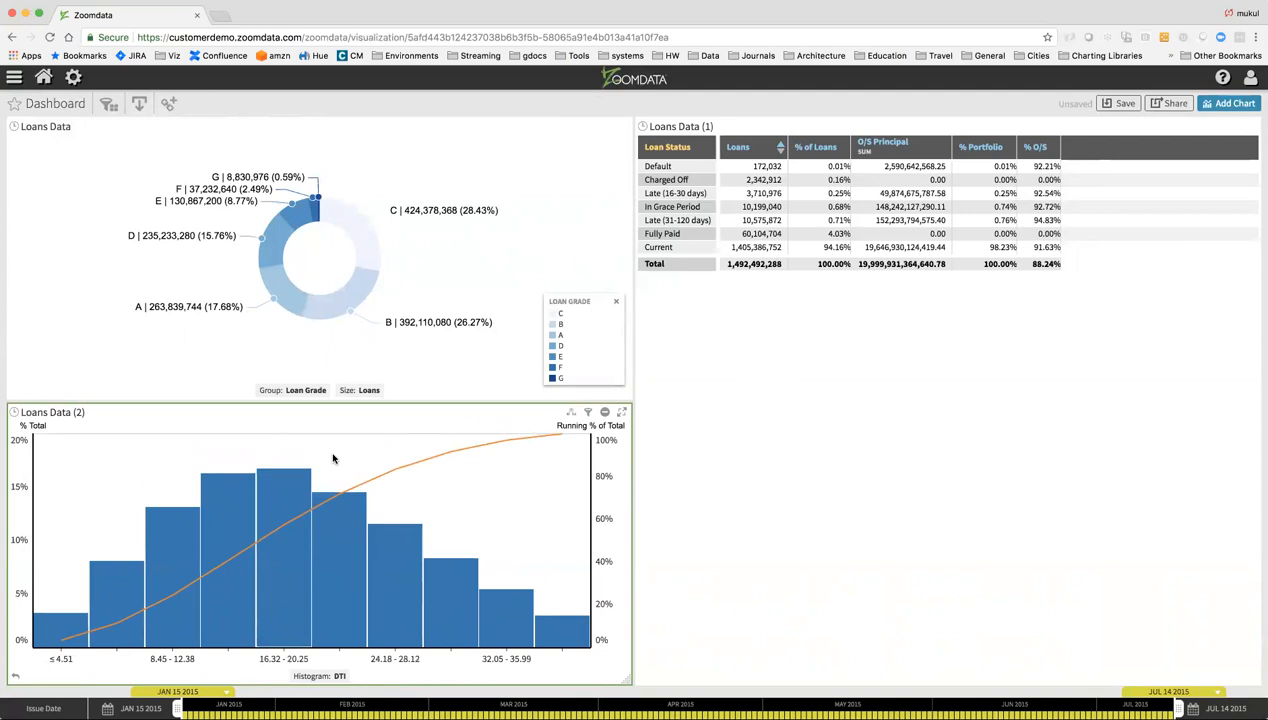
- Hide the donut chart's Loan Grade legend and shrink the chart to about half its width
{"action": "left_click", "coordinate": [619, 305]}
{"action": "left_click_drag", "start_coordinate": [627, 393], "coordinate": [307, 355]}
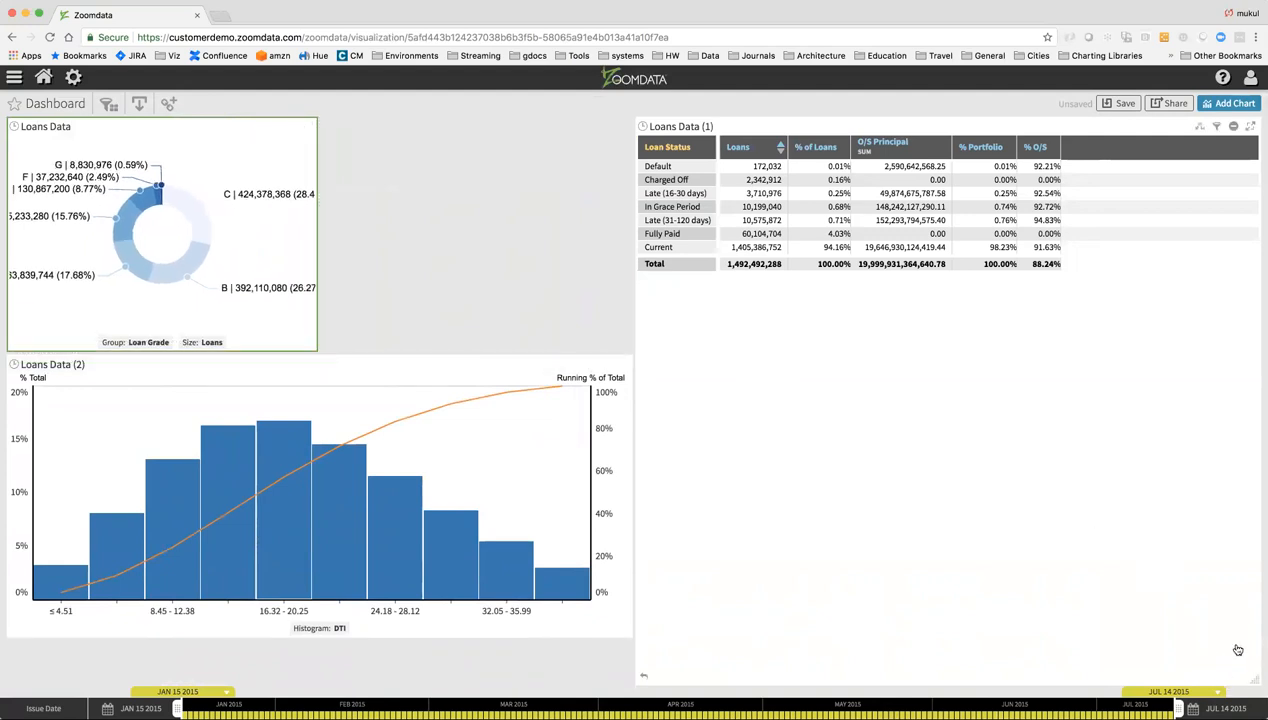
- Resize the pivot table and the DTI histogram and line them up beside the donut chart in one row
{"action": "left_click_drag", "start_coordinate": [1253, 679], "coordinate": [1023, 302]}
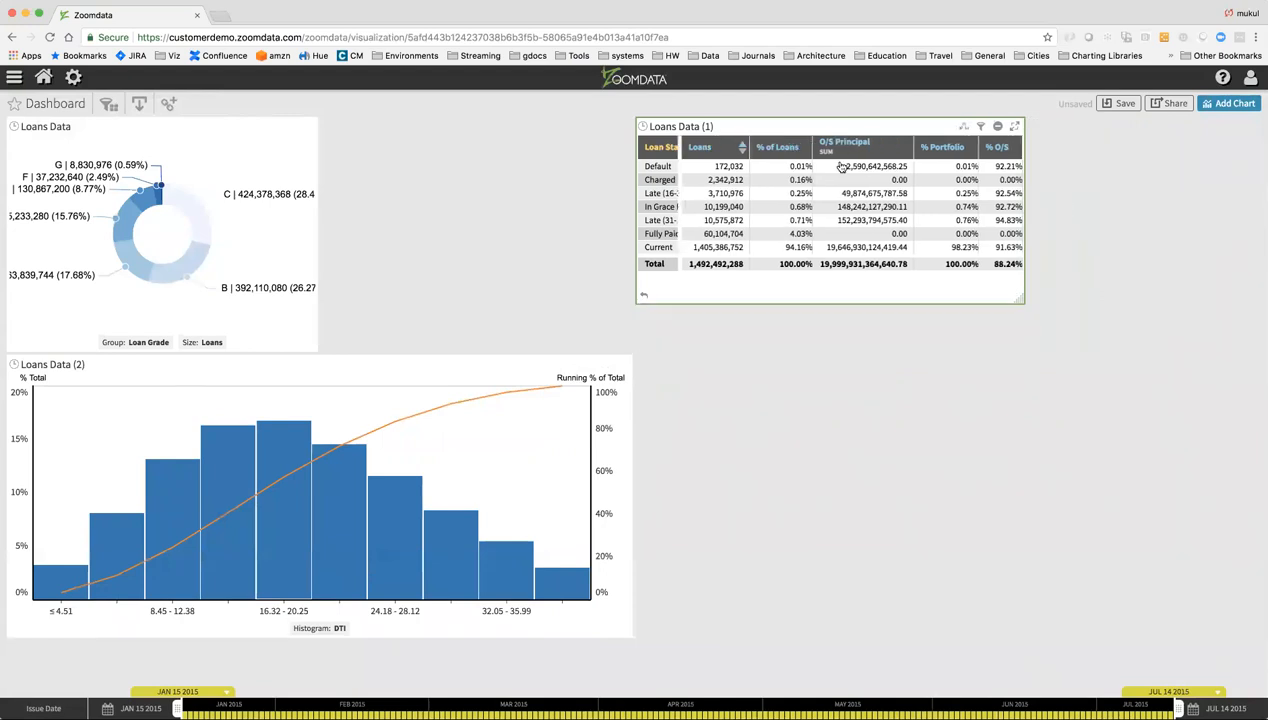
{"action": "left_click_drag", "start_coordinate": [832, 121], "coordinate": [522, 116]}
{"action": "left_click_drag", "start_coordinate": [707, 301], "coordinate": [709, 352]}
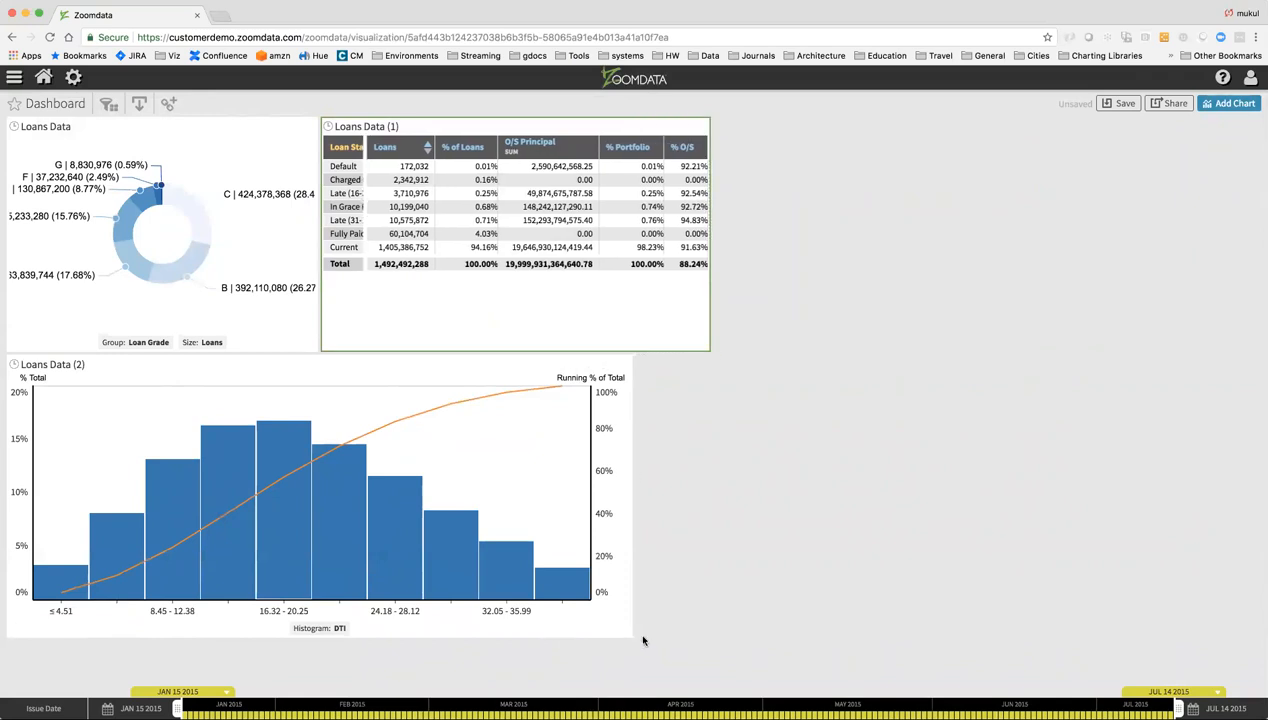
{"action": "left_click_drag", "start_coordinate": [627, 632], "coordinate": [333, 570]}
{"action": "left_click_drag", "start_coordinate": [161, 362], "coordinate": [915, 400]}
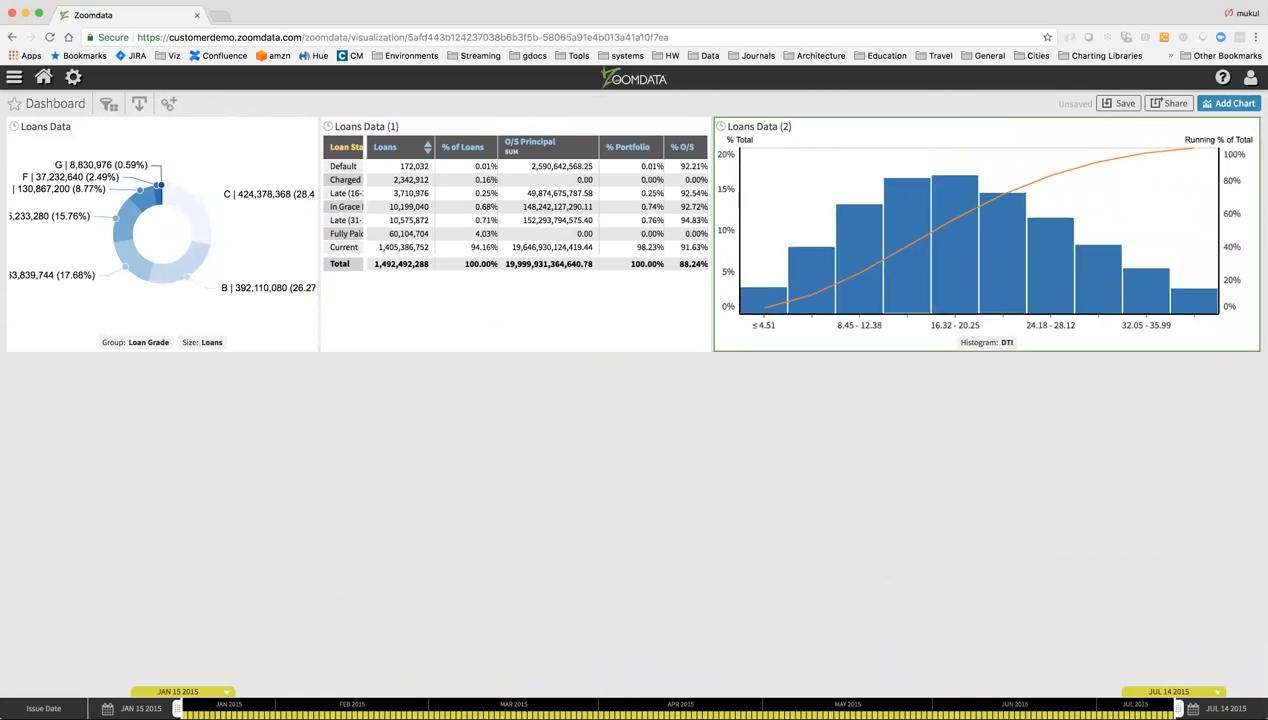
- Add a Line & Bars Trend chart of Loans Data and set its Y2 axis to the % O/S formula
{"action": "left_click", "coordinate": [1230, 104]}
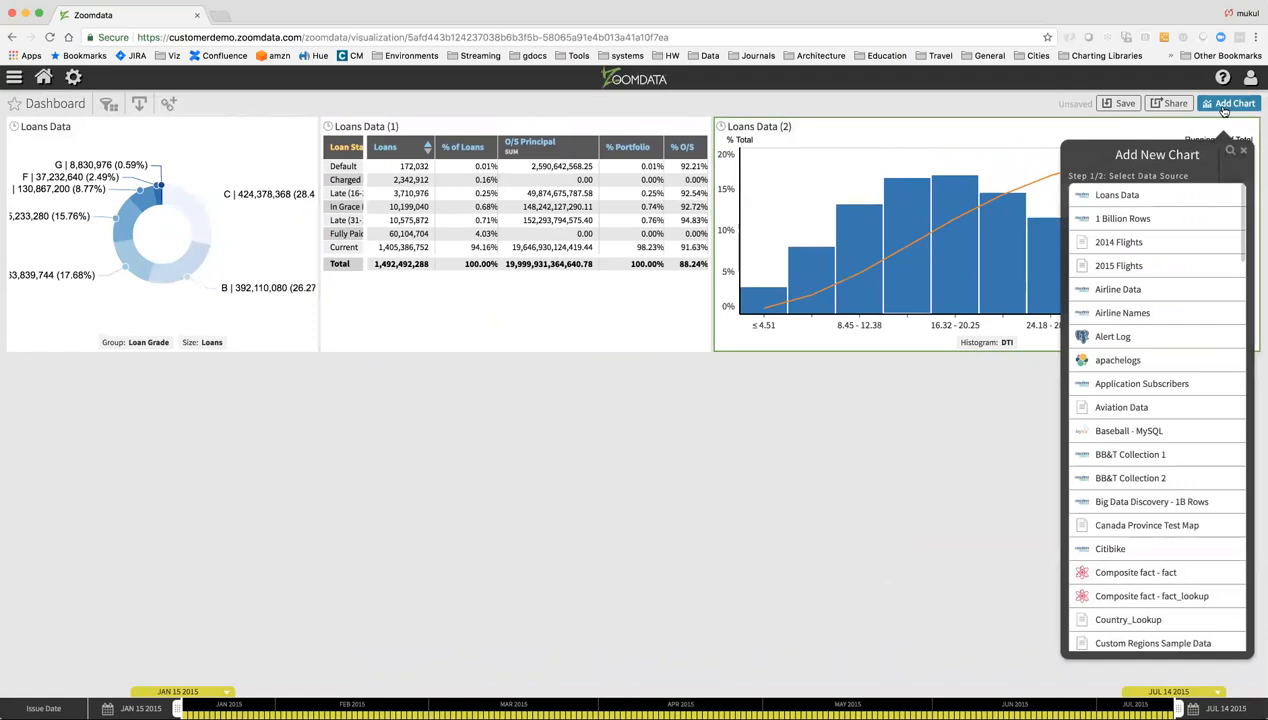
{"action": "left_click", "coordinate": [1143, 197]}
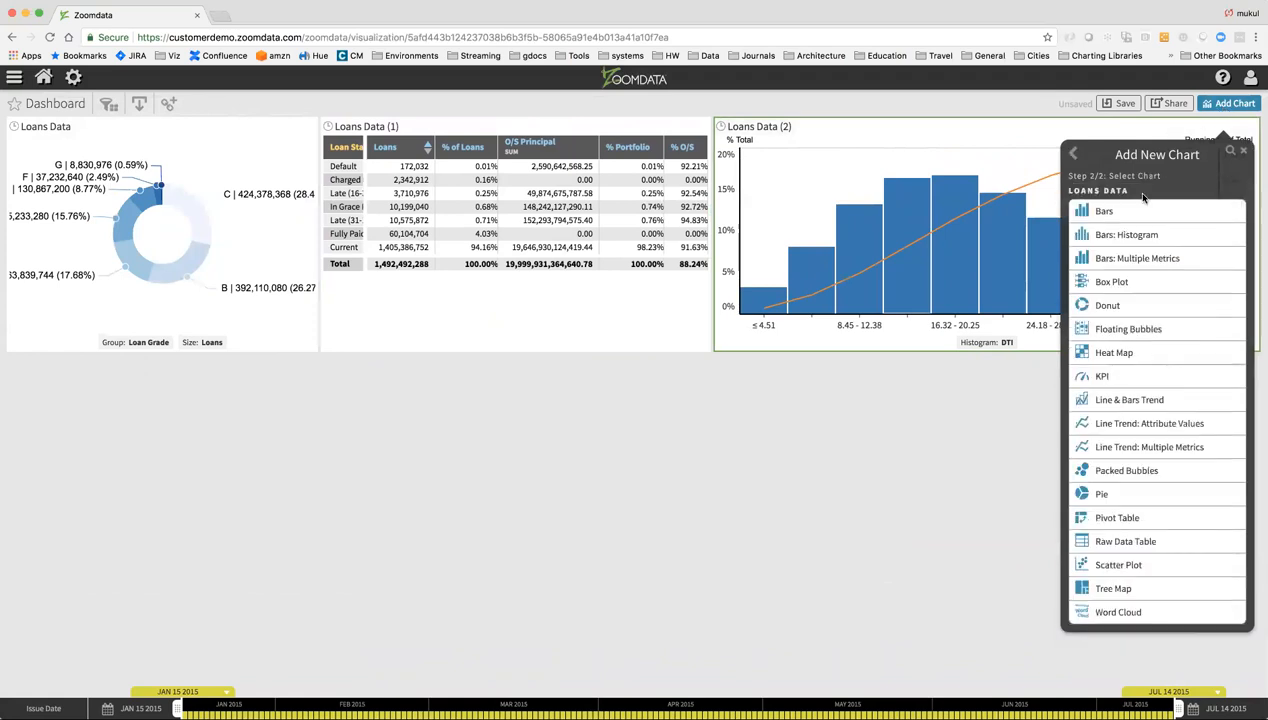
{"action": "left_click", "coordinate": [1117, 401]}
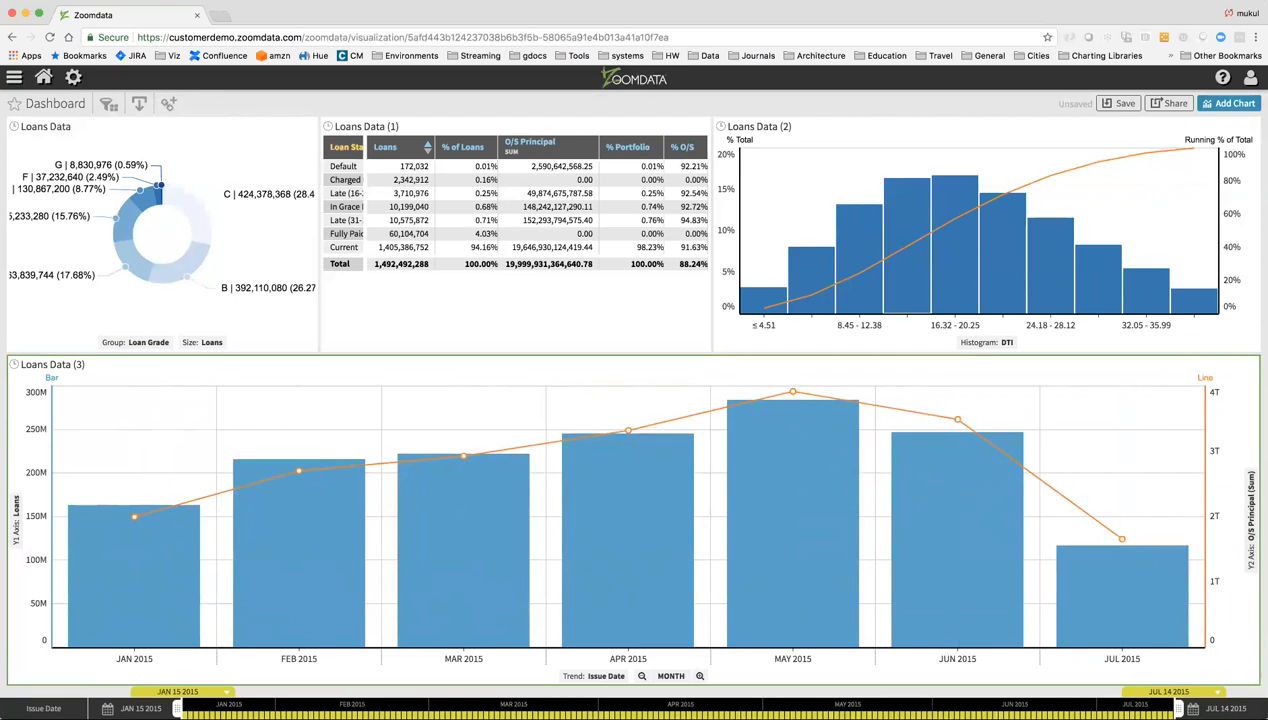
{"action": "left_click", "coordinate": [1250, 502]}
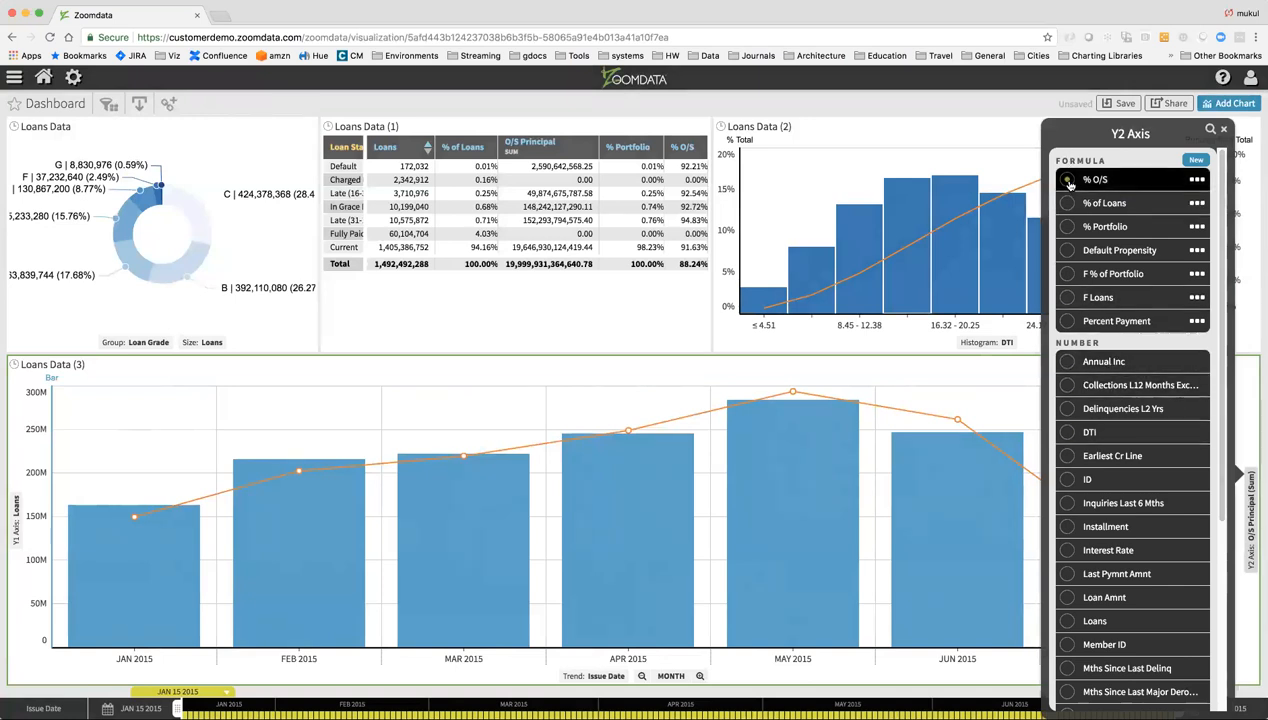
{"action": "left_click", "coordinate": [1068, 180]}
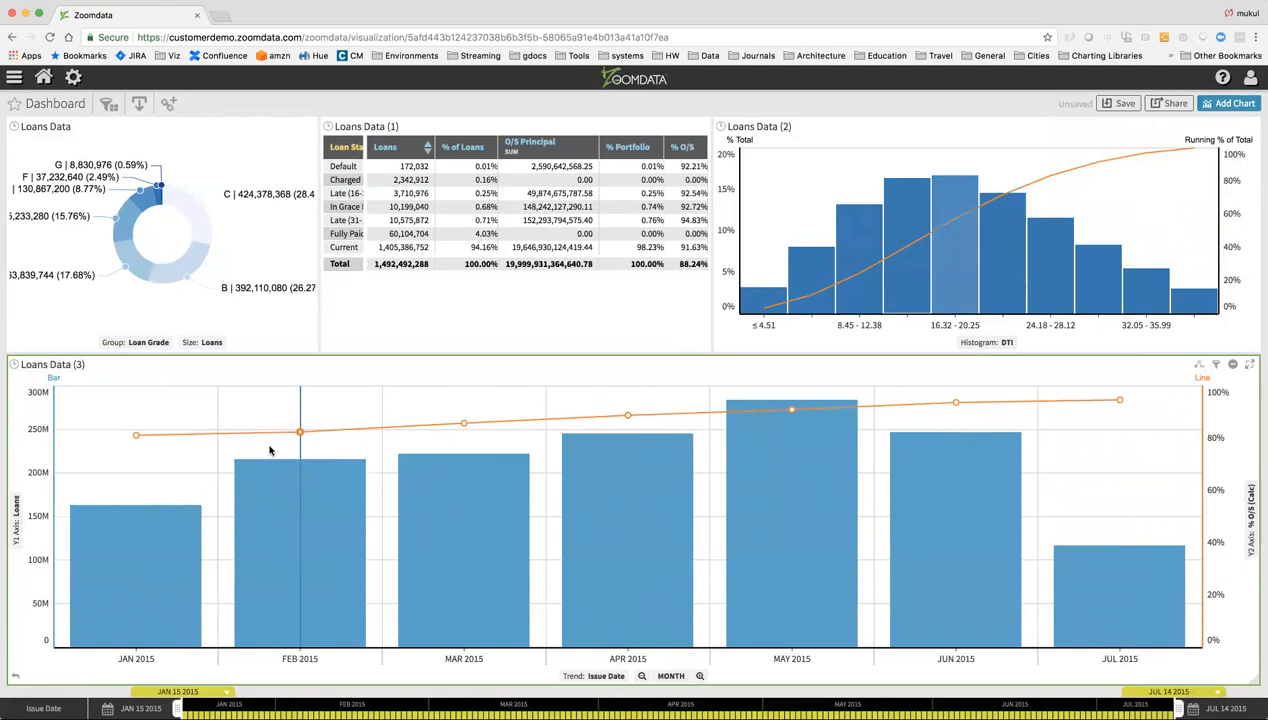
- Add a Heat Map of Loans Data to the dashboard and hide its Default Propensity color legend
{"action": "mouse_move", "coordinate": [834, 467]}
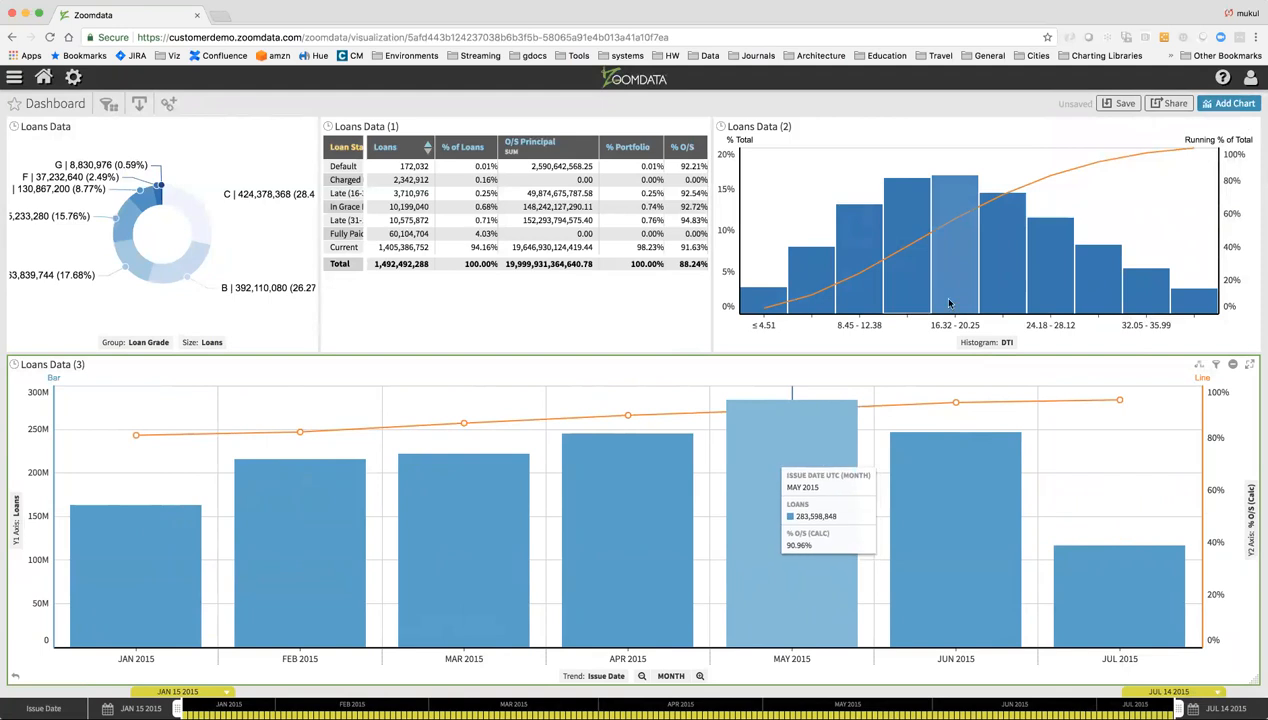
{"action": "left_click", "coordinate": [1232, 106]}
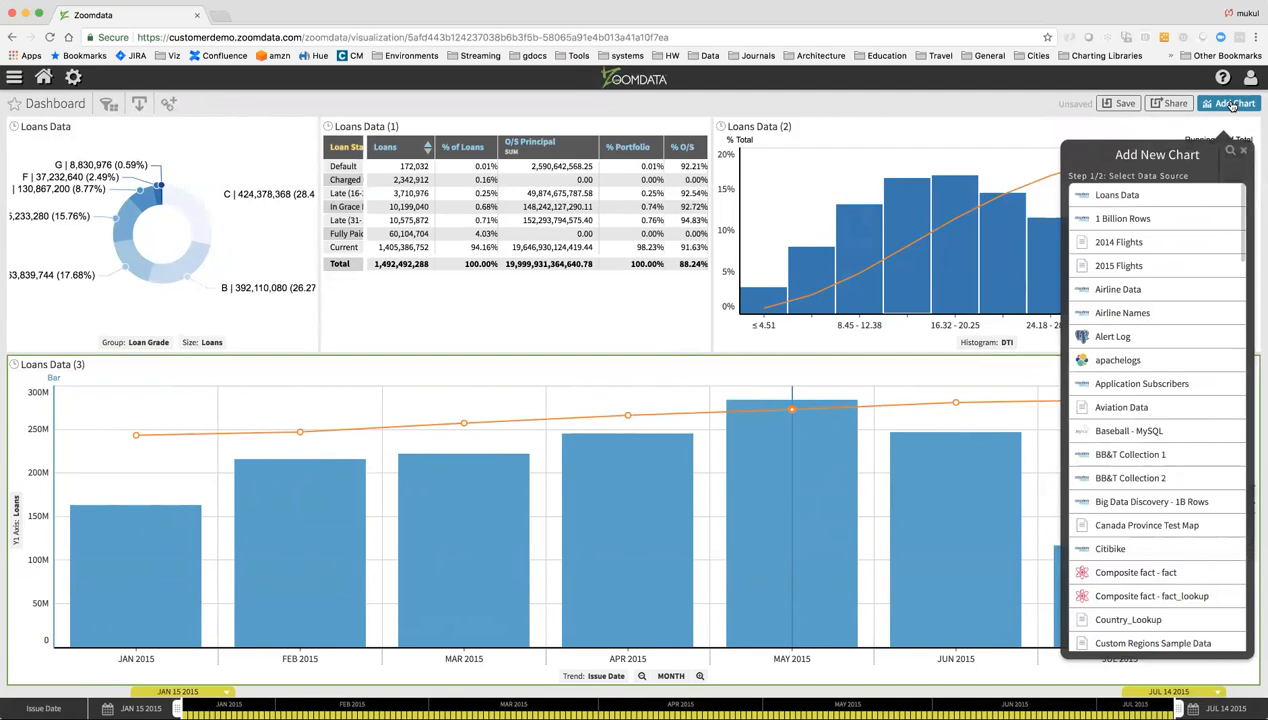
{"action": "left_click", "coordinate": [1138, 197]}
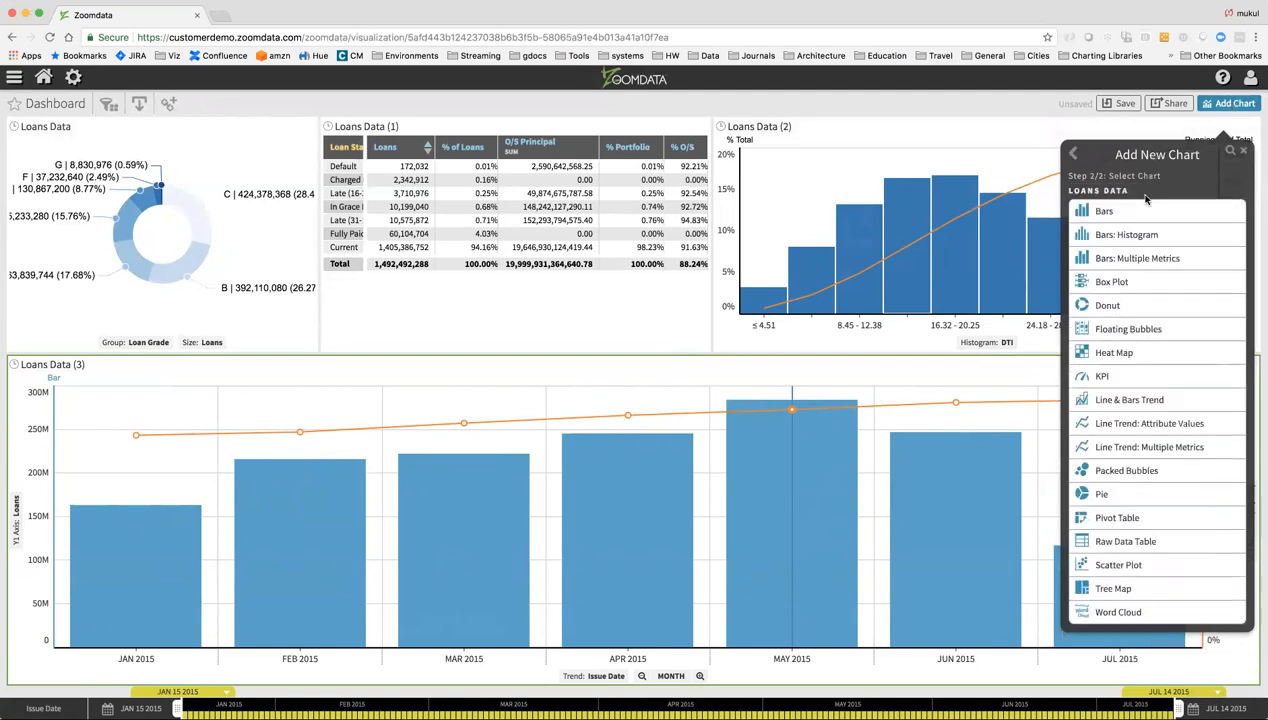
{"action": "left_click", "coordinate": [1103, 357]}
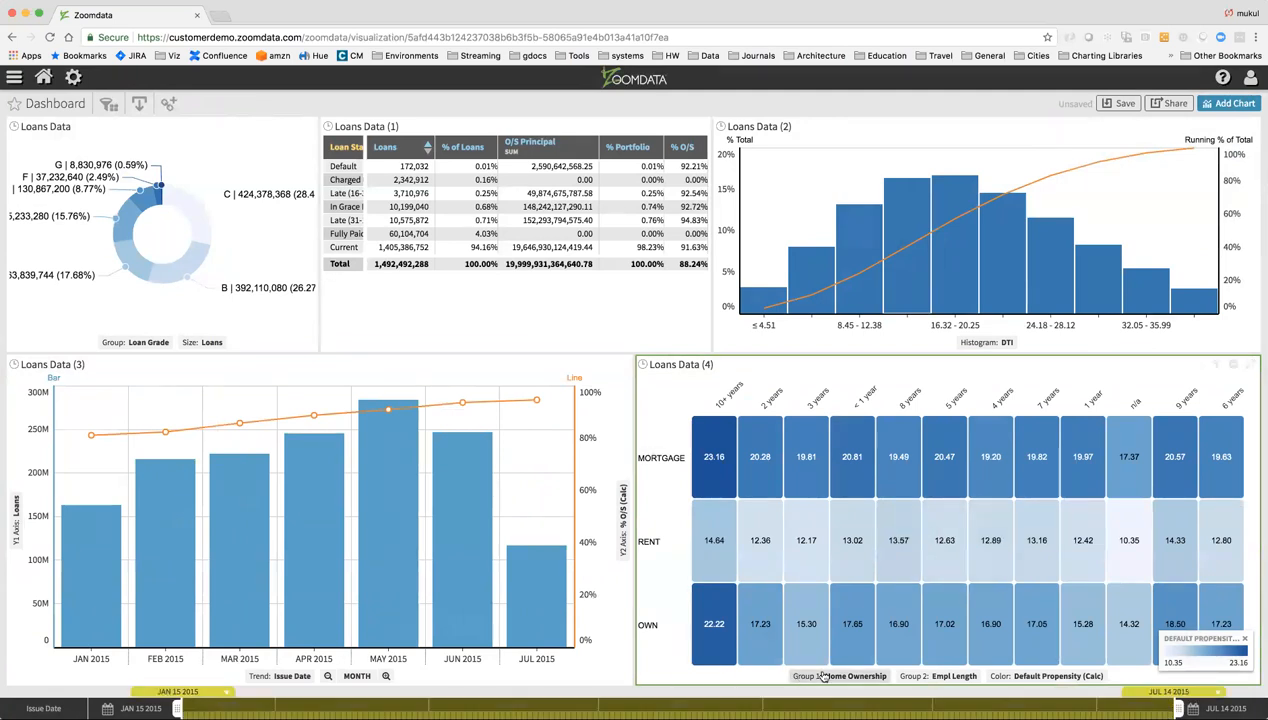
{"action": "left_click", "coordinate": [1246, 641]}
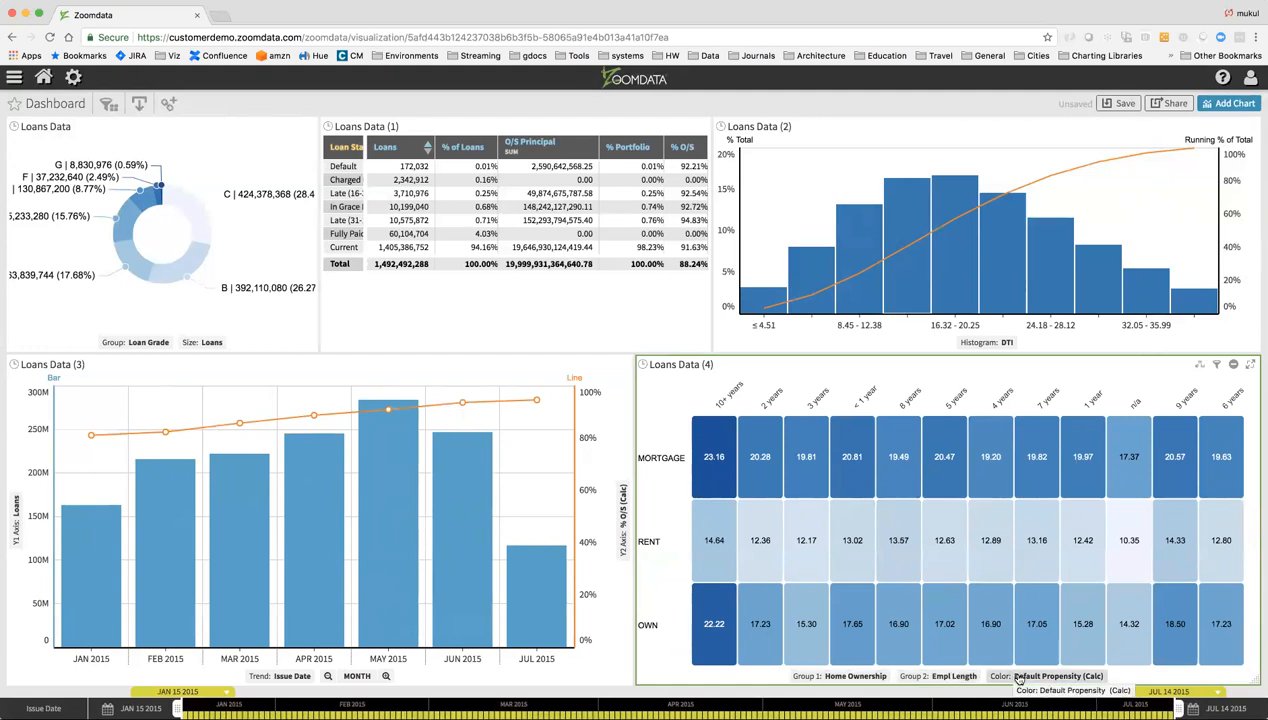
{"action": "mouse_move", "coordinate": [714, 520]}
{"action": "mouse_move", "coordinate": [702, 466]}
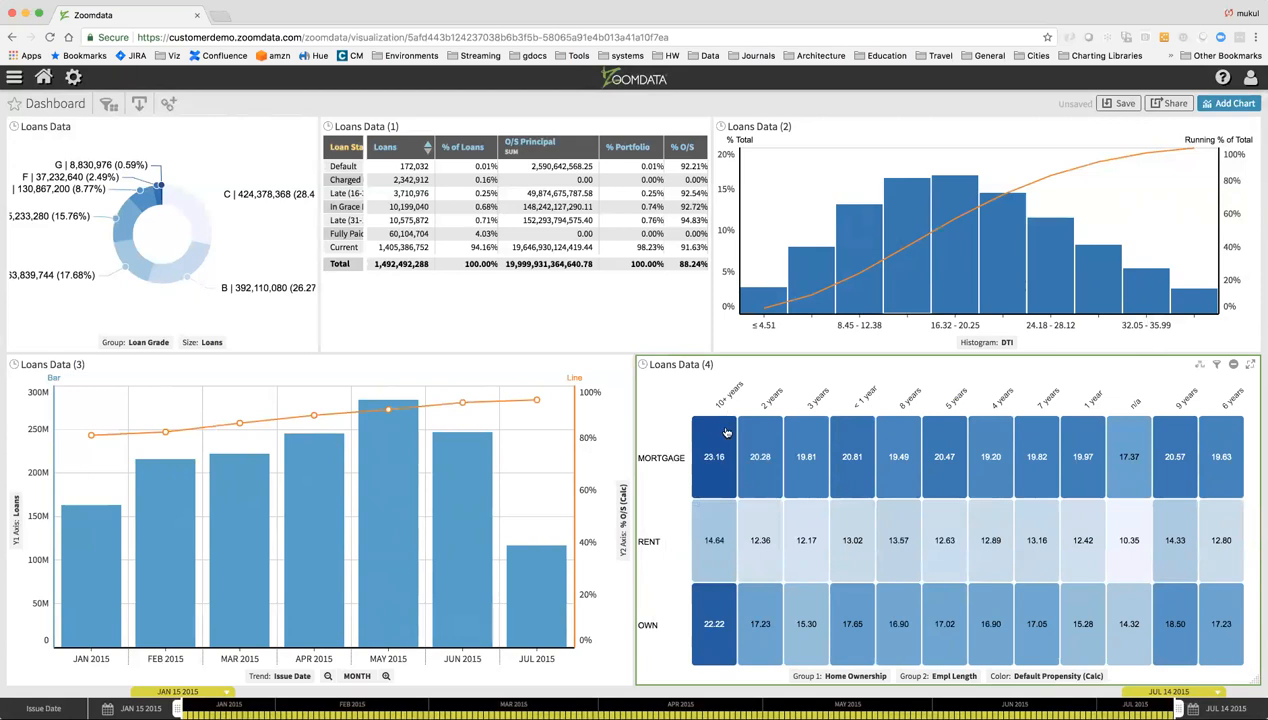
- Filter all the other dashboard charts by the donut chart's Loan Grade F segment
{"action": "mouse_move", "coordinate": [725, 447]}
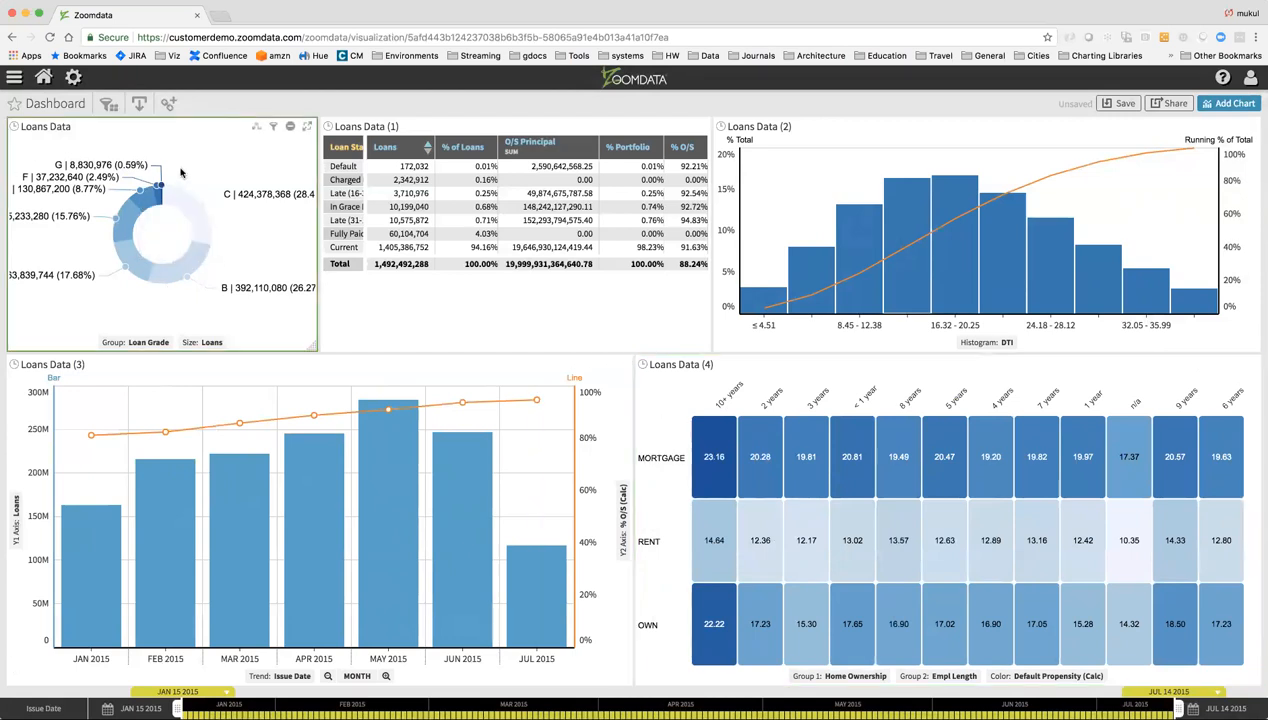
{"action": "mouse_move", "coordinate": [159, 191]}
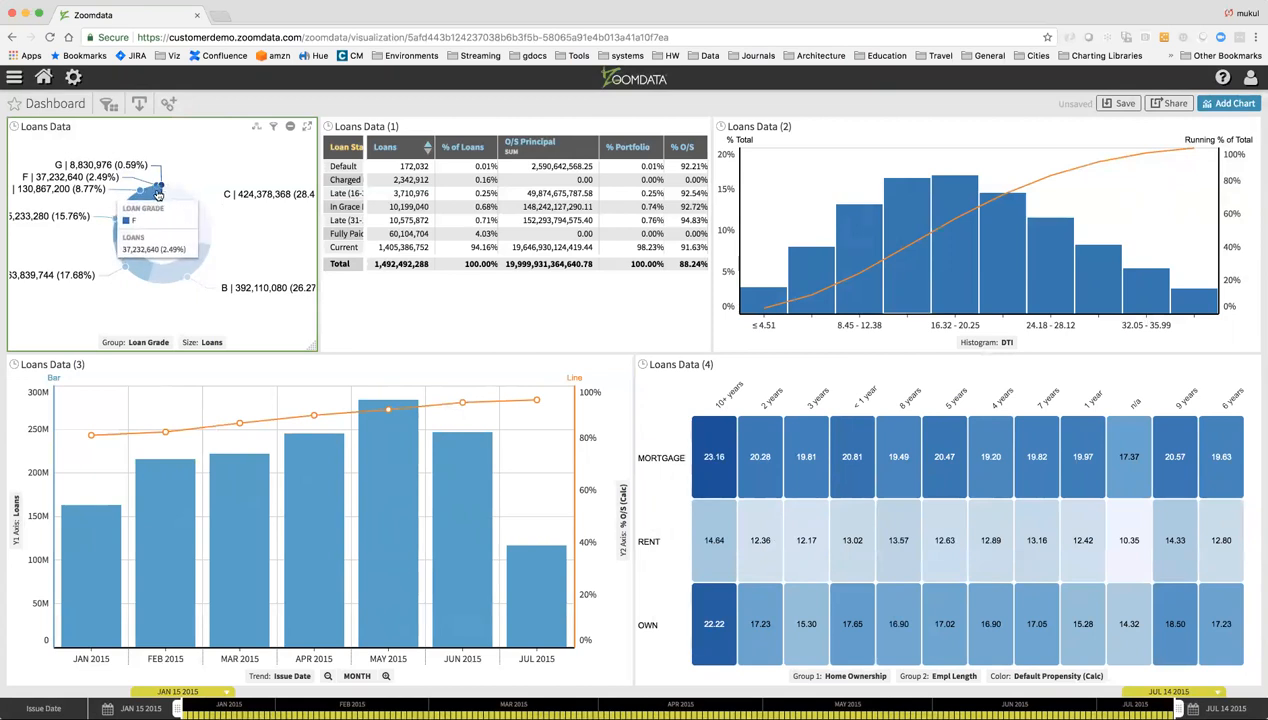
{"action": "left_click", "coordinate": [158, 193]}
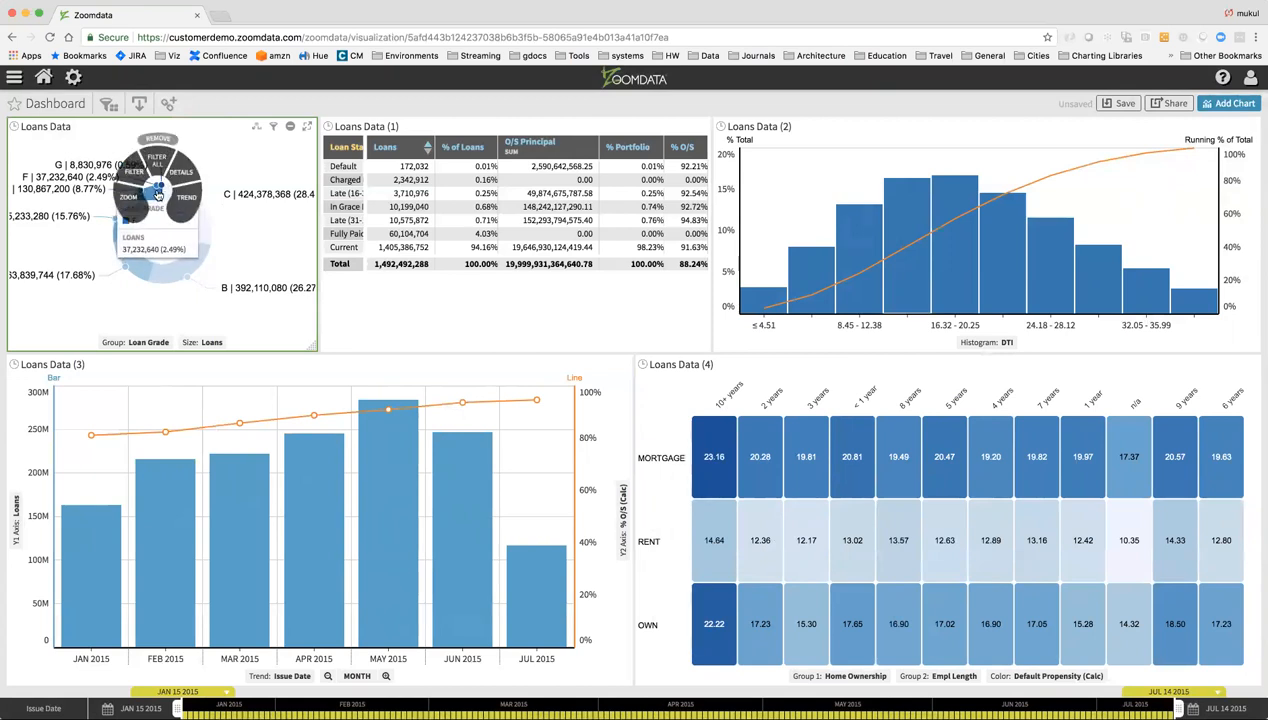
{"action": "left_click", "coordinate": [157, 166]}
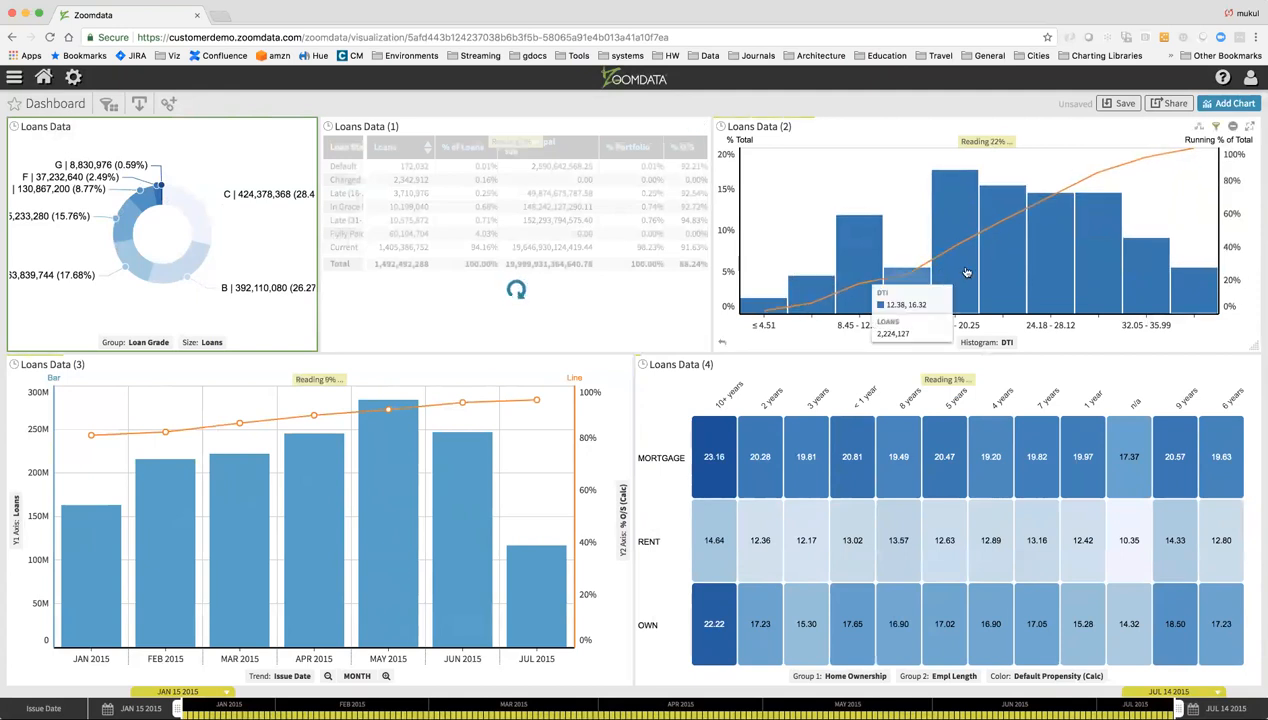
- Narrow the dashboard's Issue Date range to Jun 17 2015 through Jul 14 2015
{"action": "mouse_move", "coordinate": [1037, 284]}
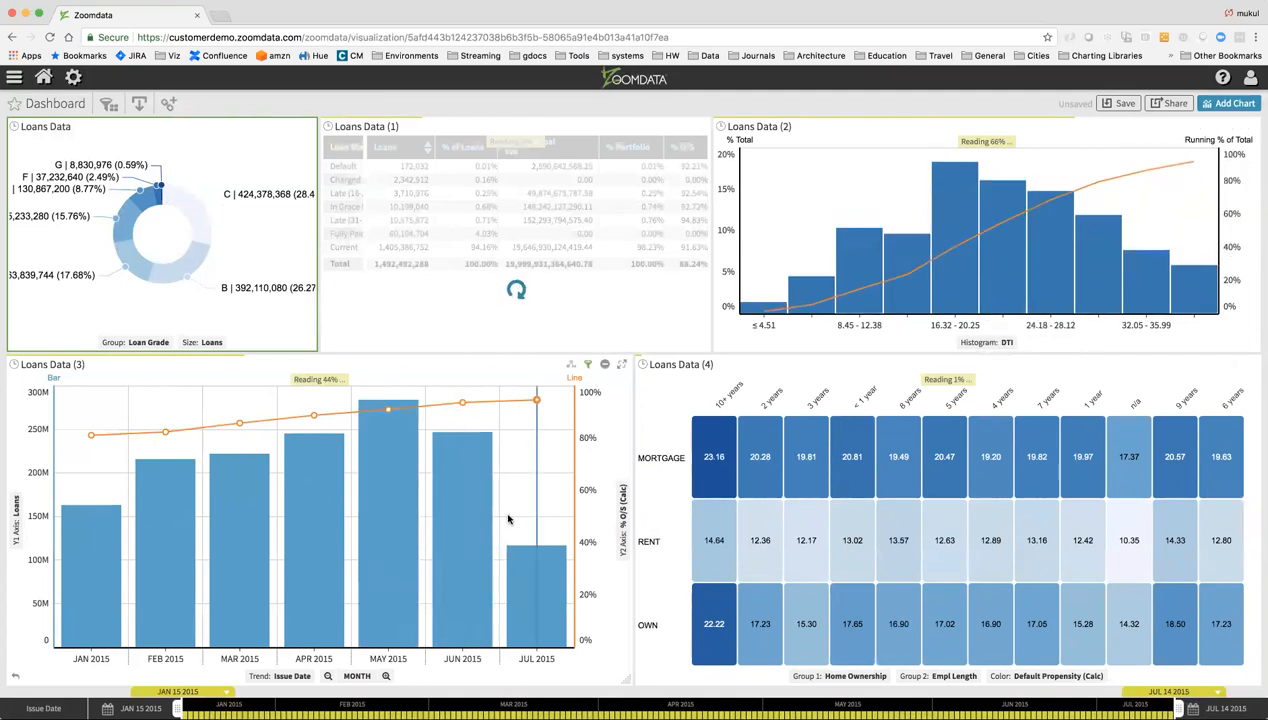
{"action": "mouse_move", "coordinate": [910, 494]}
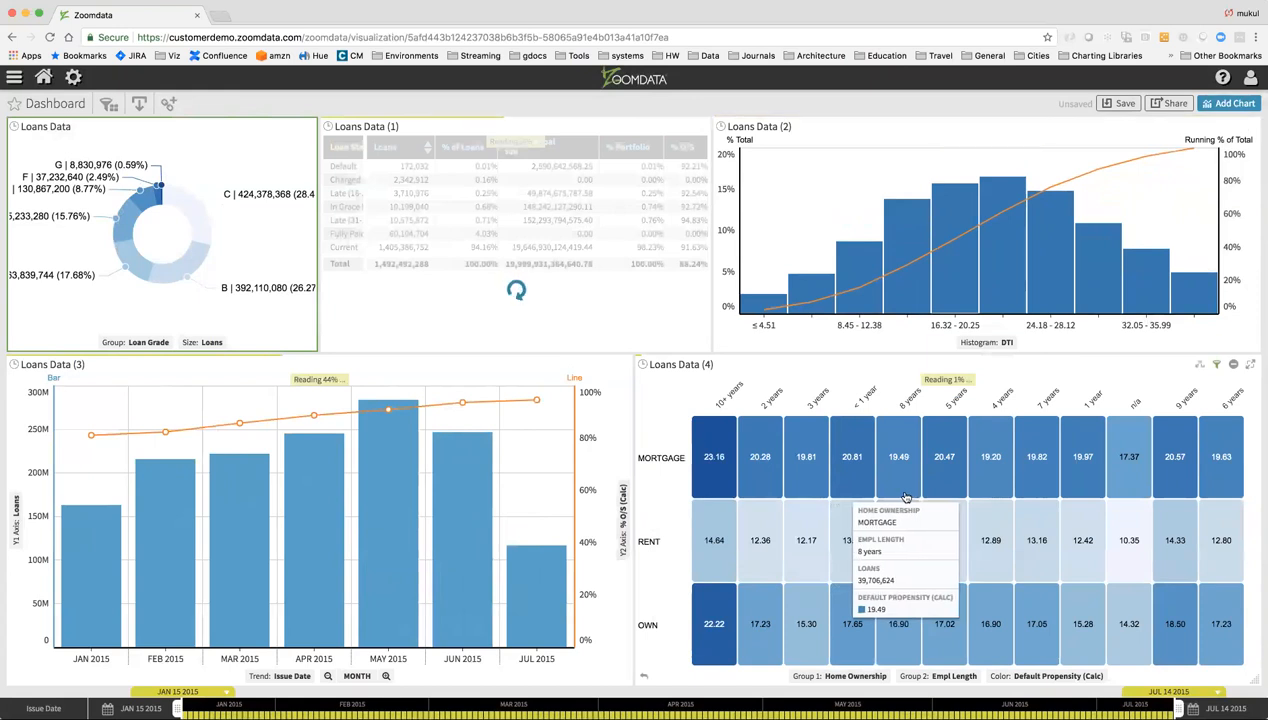
{"action": "mouse_move", "coordinate": [1095, 581]}
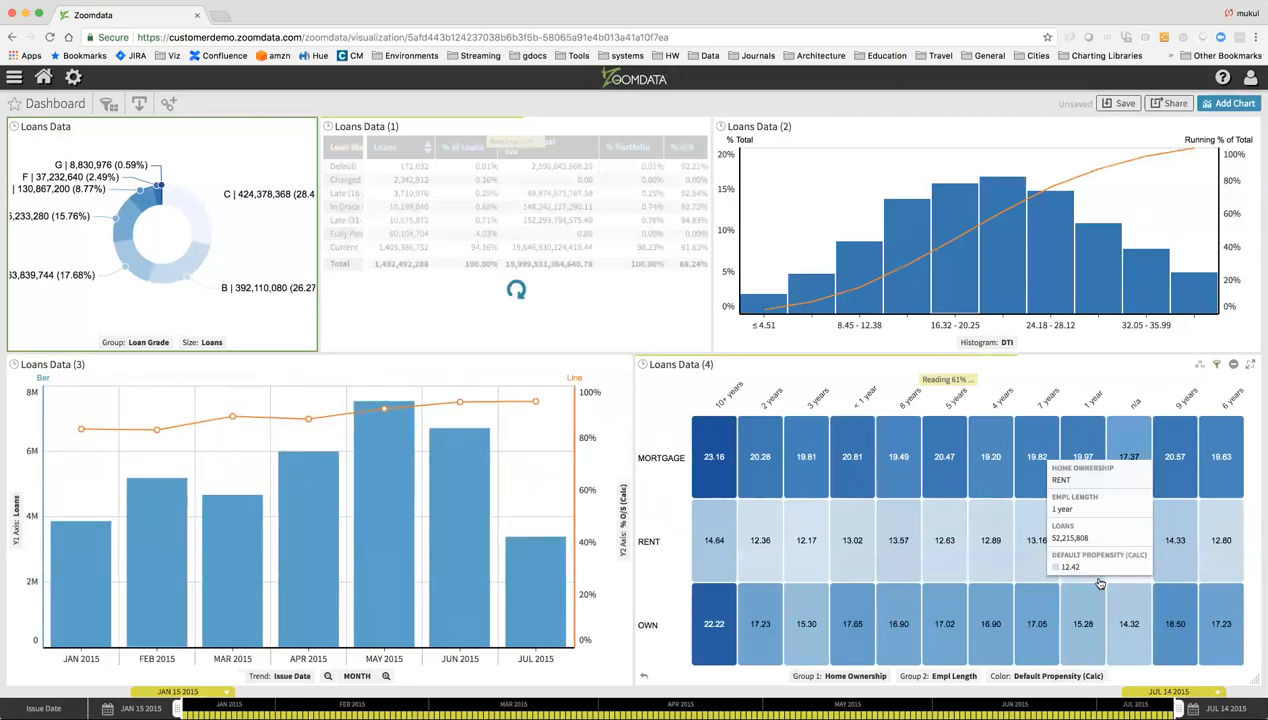
{"action": "mouse_move", "coordinate": [1211, 582]}
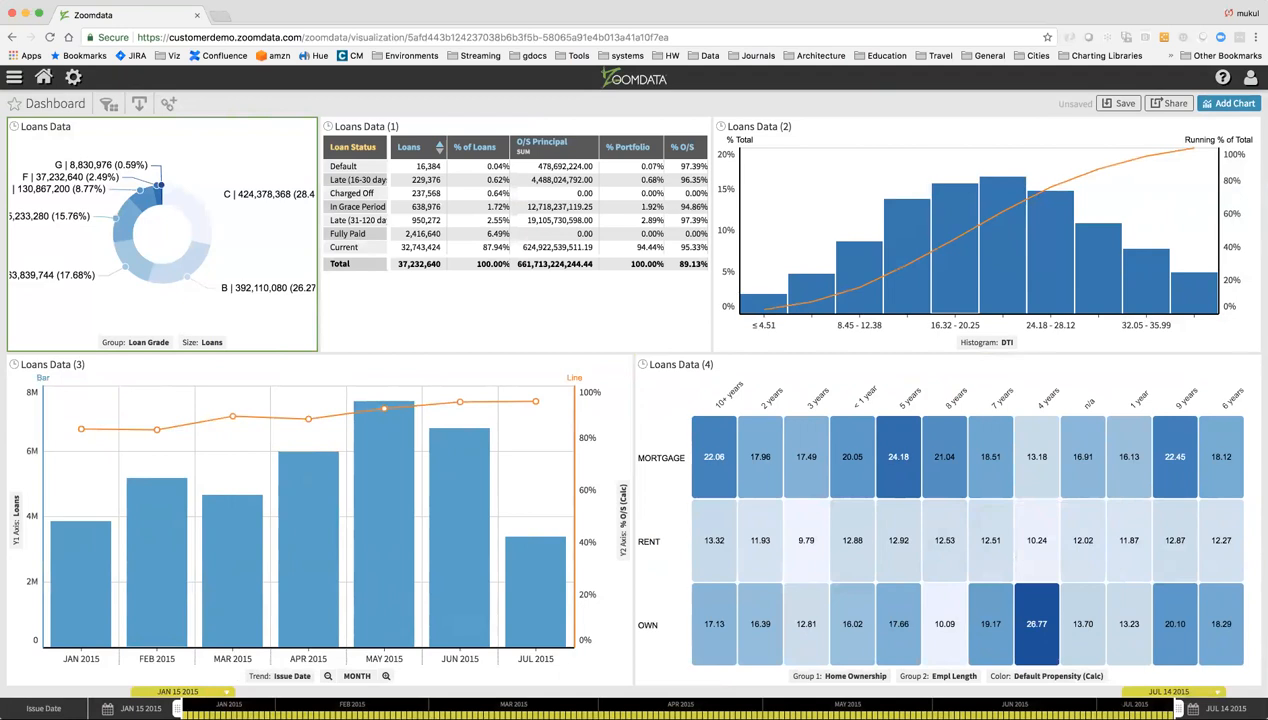
{"action": "left_click_drag", "start_coordinate": [177, 702], "coordinate": [1014, 697]}
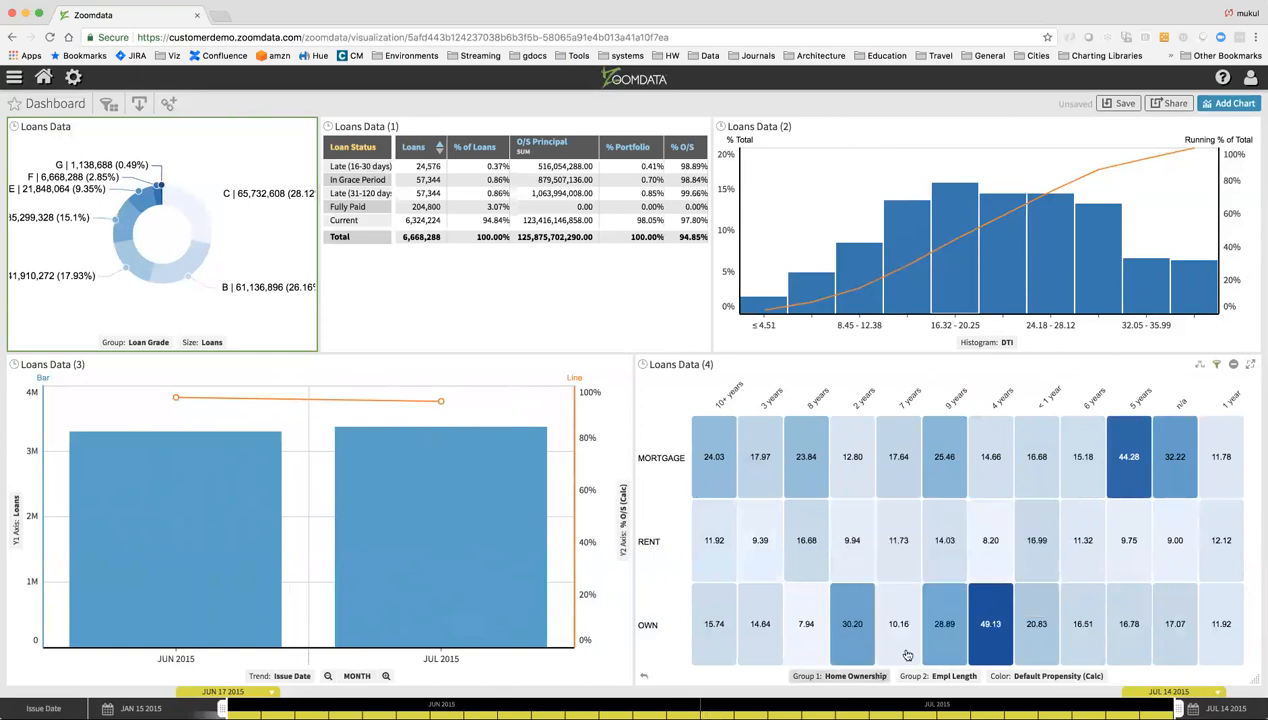
- Zoom into the heat map's OWN, 4 years cell by Loan Size
{"action": "left_click", "coordinate": [997, 627]}
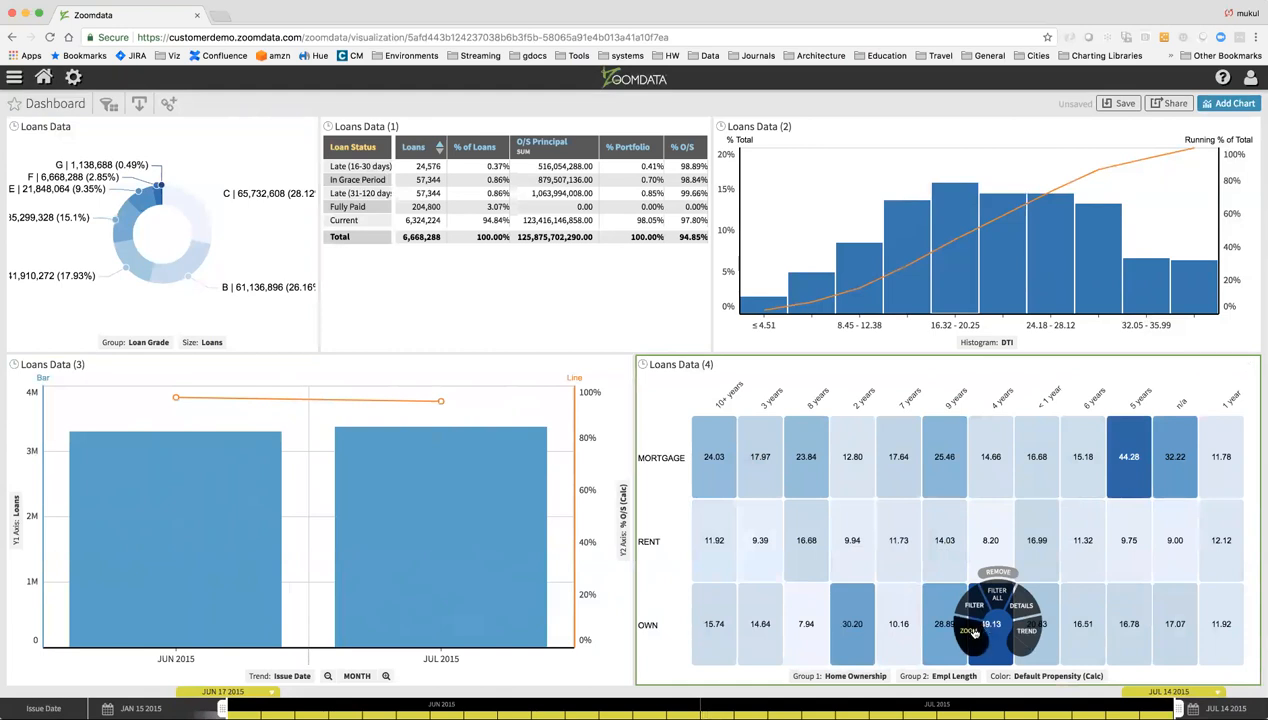
{"action": "left_click", "coordinate": [972, 633]}
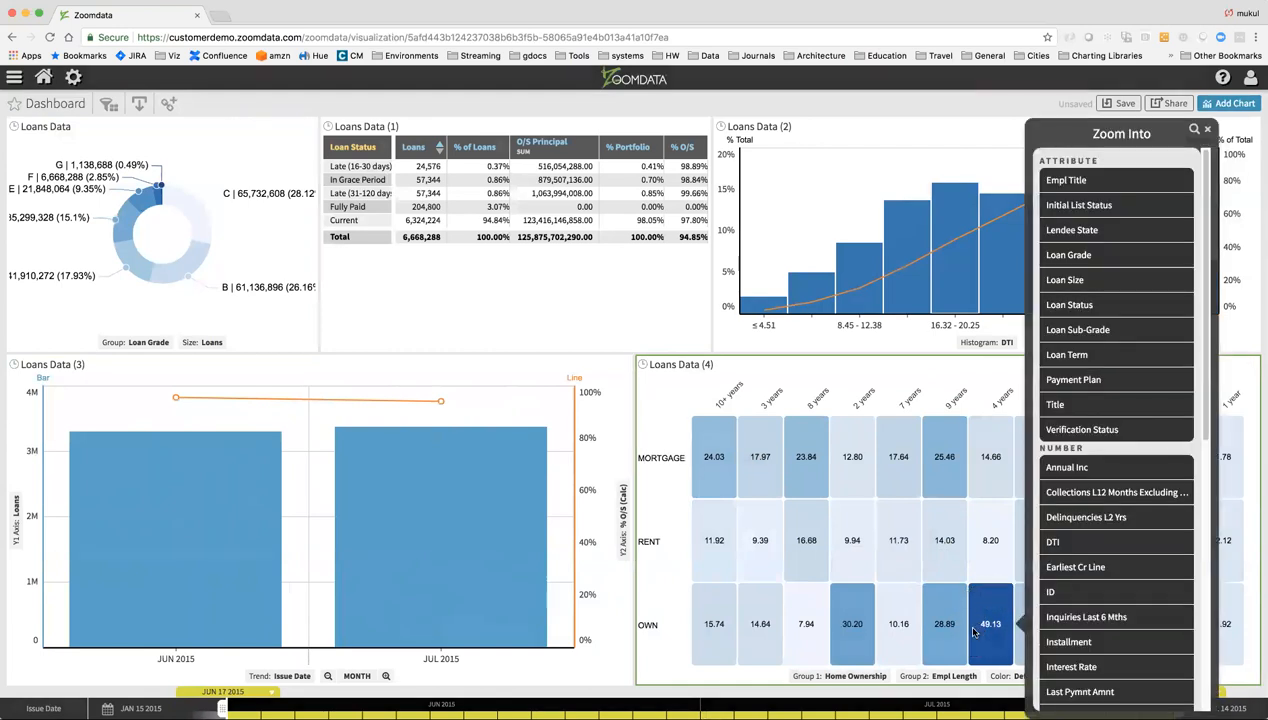
{"action": "left_click", "coordinate": [1050, 280]}
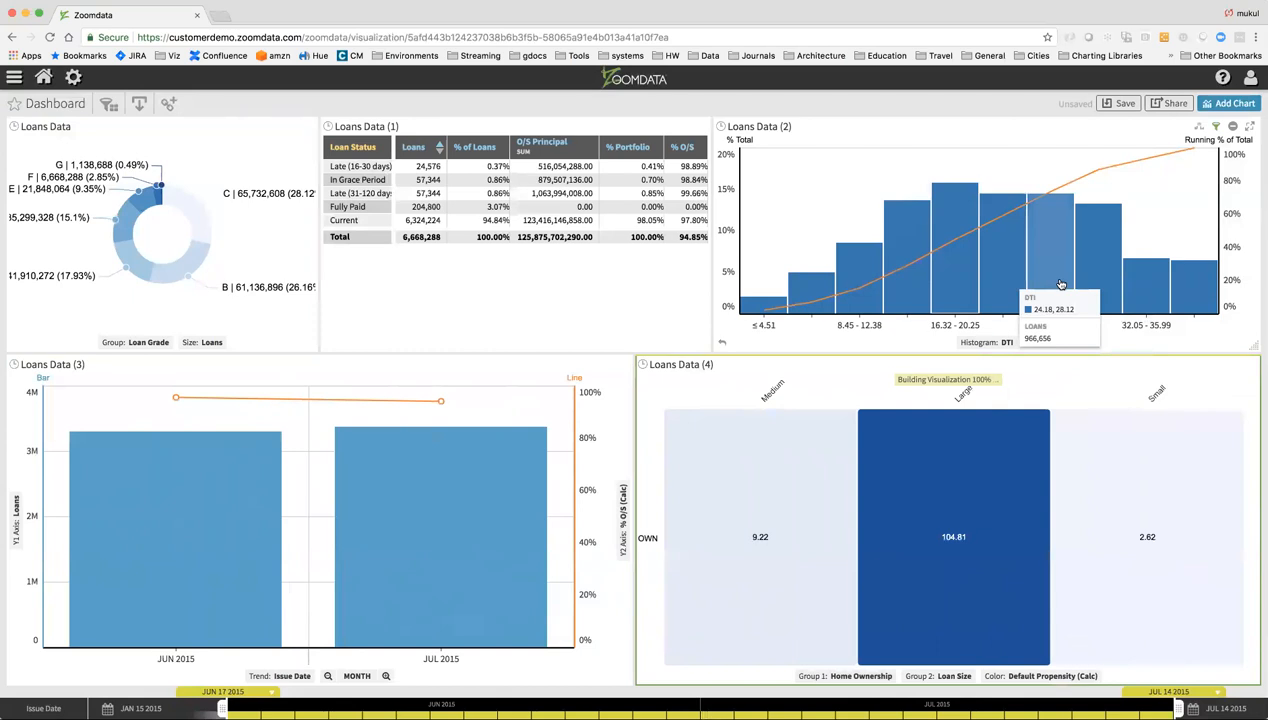
- Examine the raw loan records behind the heat map's OWN, Large cell and close the details view
{"action": "mouse_move", "coordinate": [797, 502]}
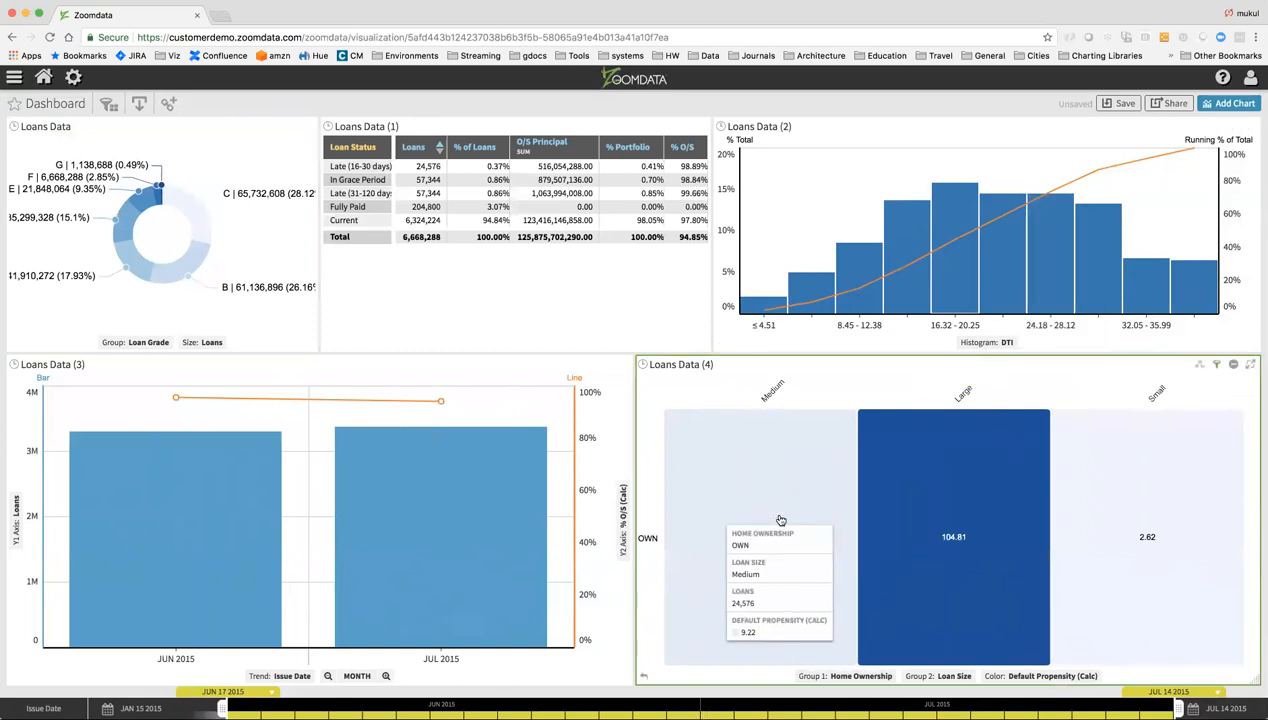
{"action": "mouse_move", "coordinate": [930, 520]}
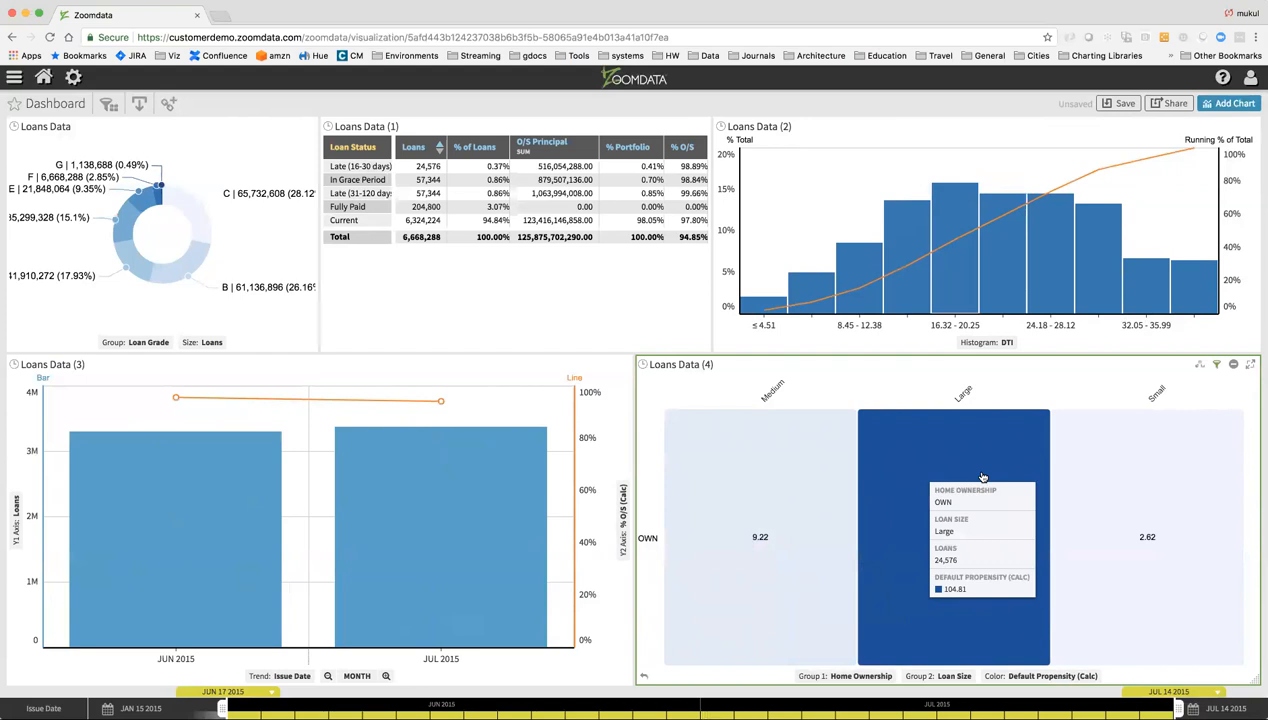
{"action": "left_click", "coordinate": [983, 477]}
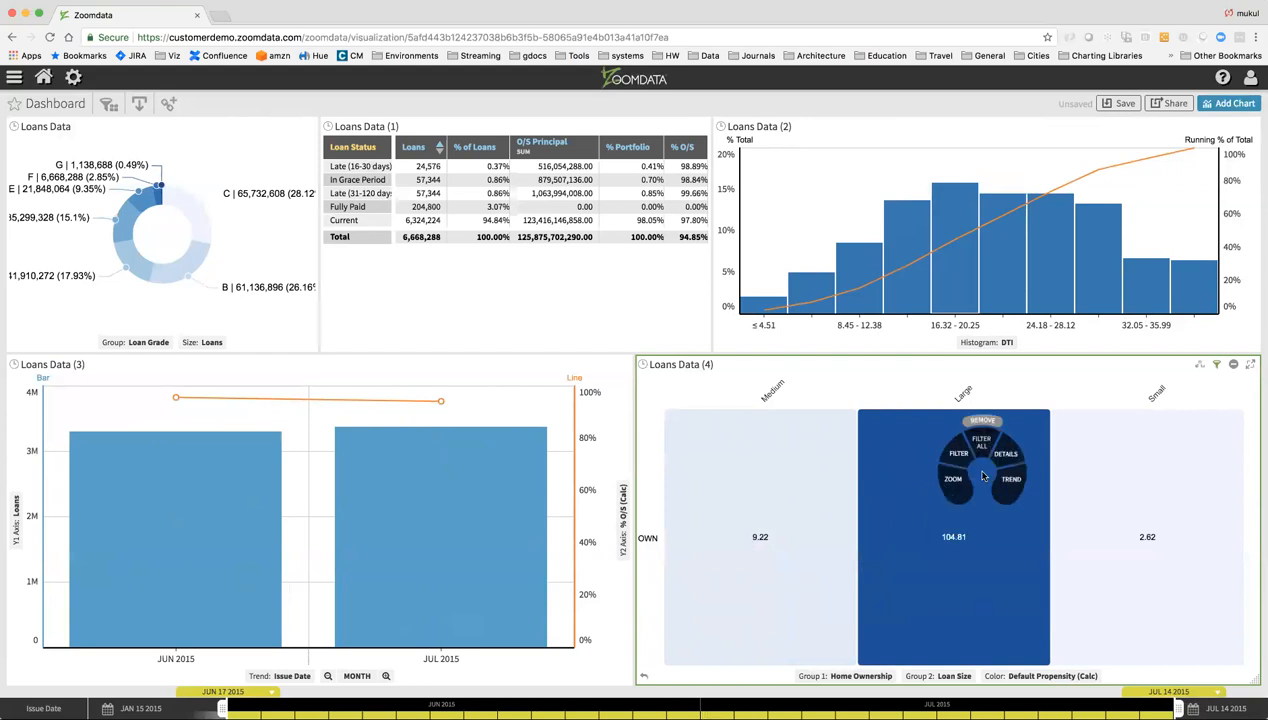
{"action": "left_click", "coordinate": [1000, 463]}
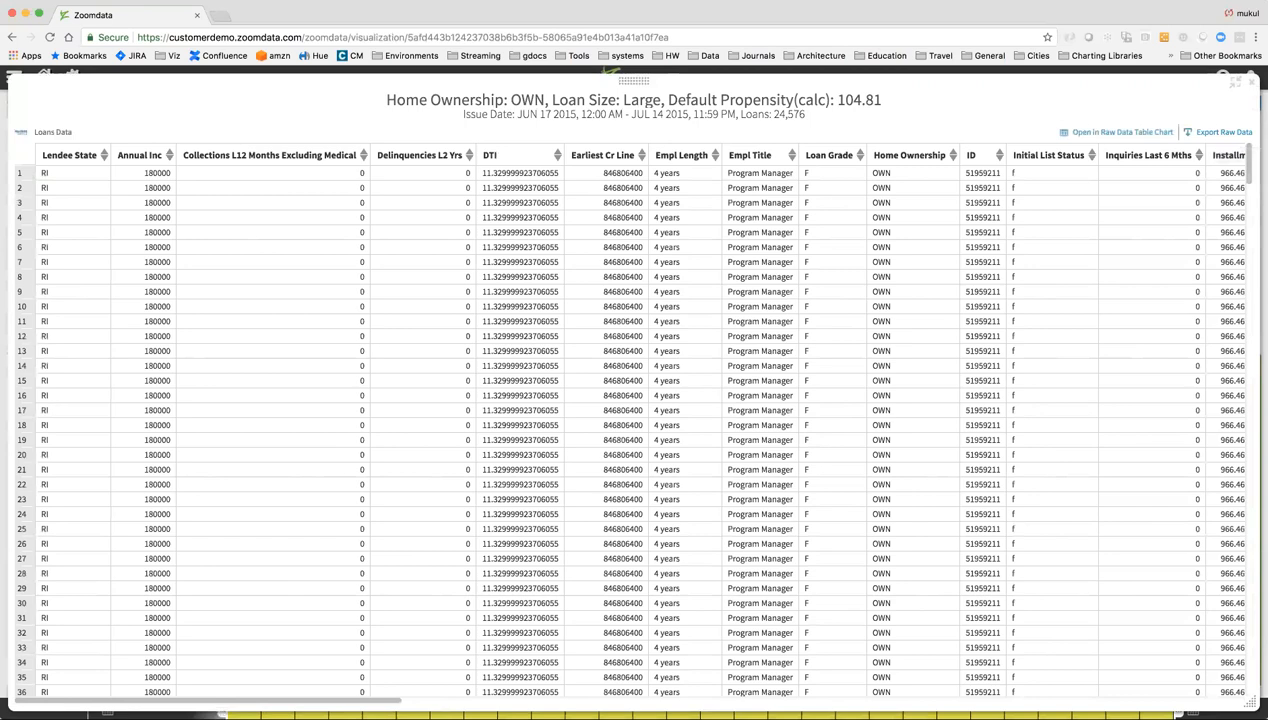
{"action": "left_click", "coordinate": [1252, 83]}
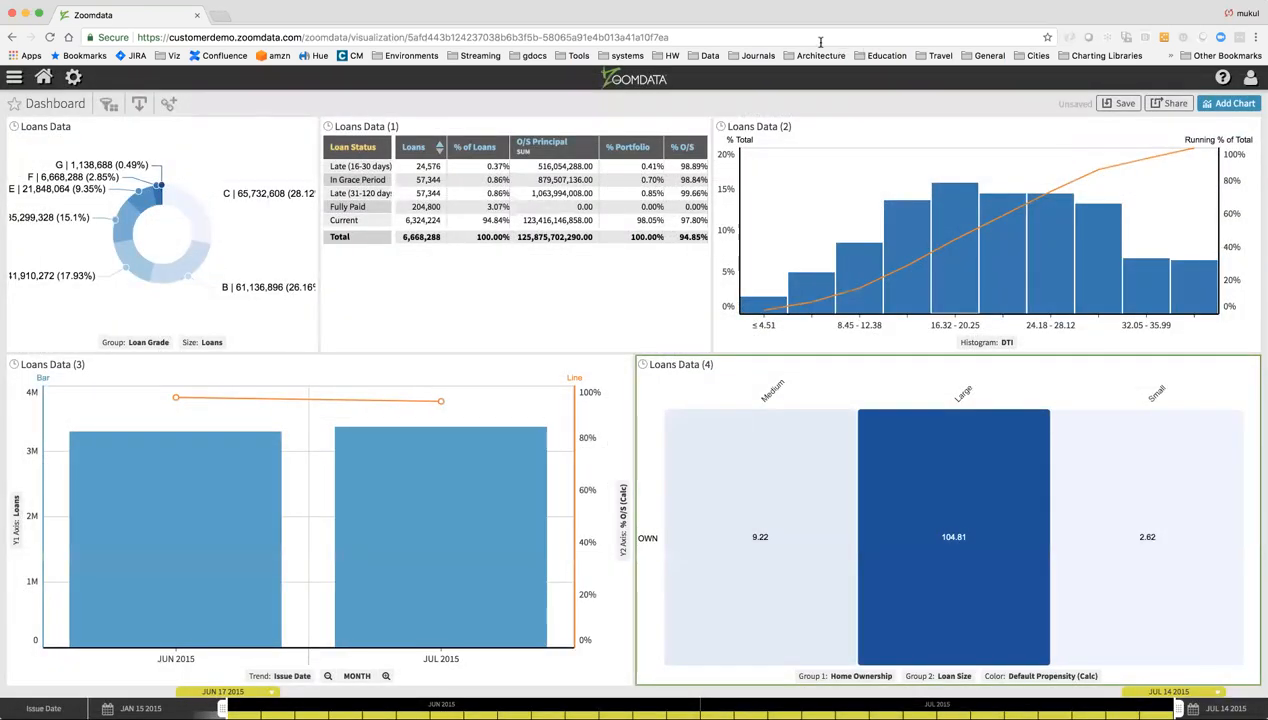